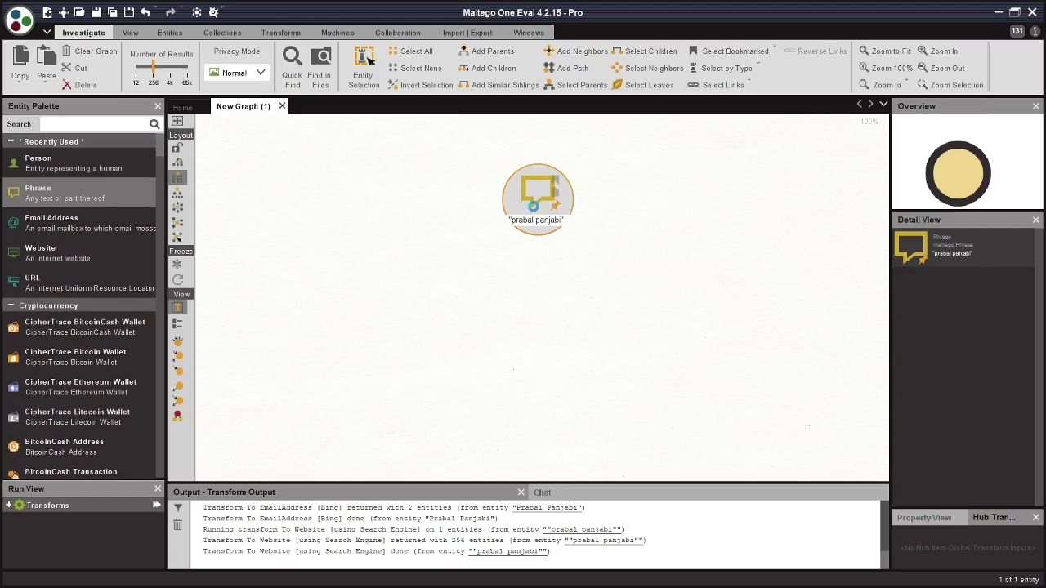
Run the To Website [using Search Engine] transform on the phrase entity containing the target's full name
right_click(531, 204)
left_click(617, 230)
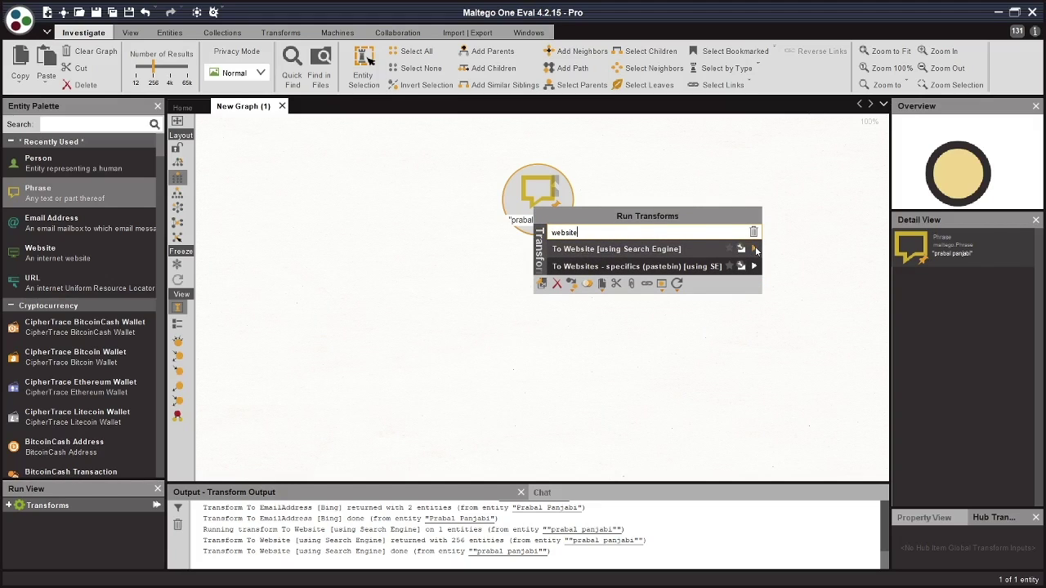
left_click(754, 249)
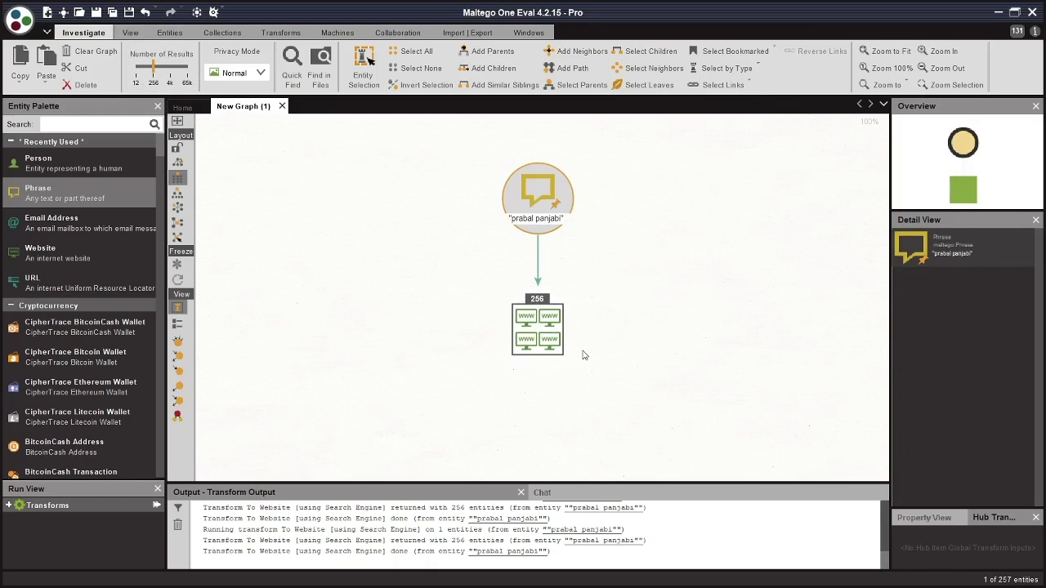
scroll(582, 351, "up", 5)
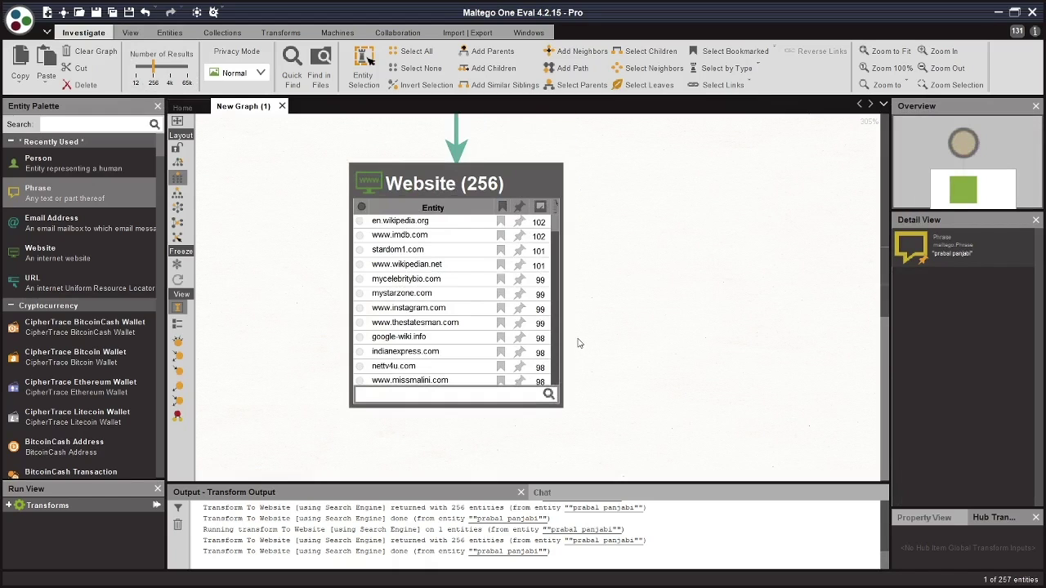
left_click(441, 222)
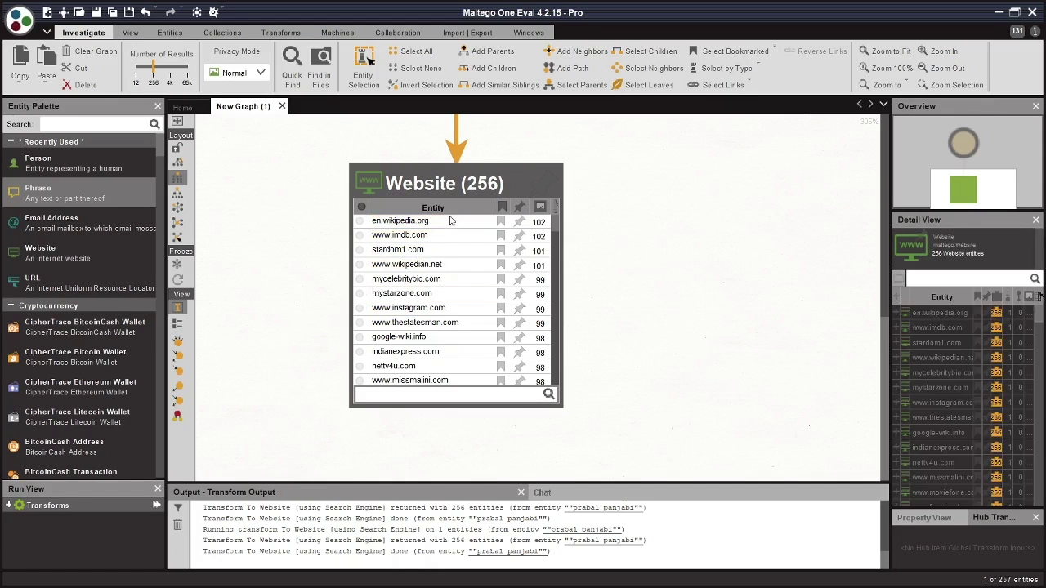
left_click(449, 222)
left_click(450, 236, "ctrl")
scroll(458, 248, "down", 2)
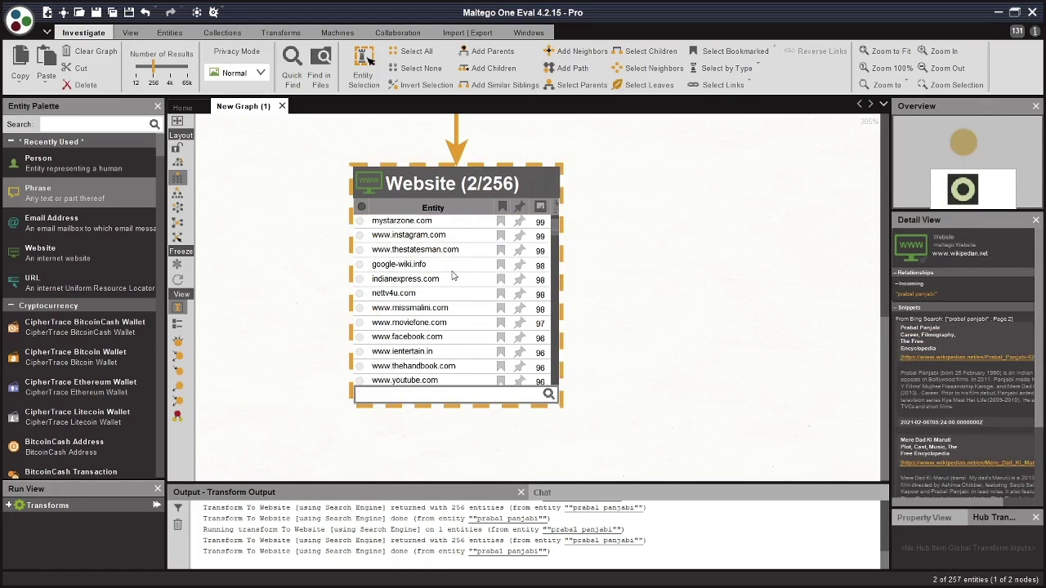
left_click(461, 235, "shift")
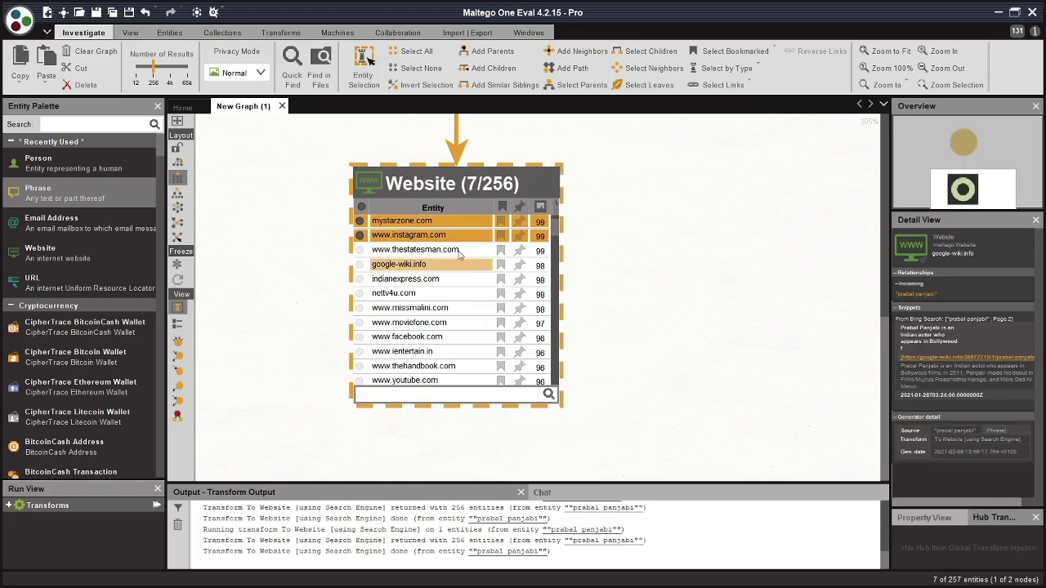
left_click(459, 235)
scroll(459, 237, "up", 2)
left_click(458, 221, "ctrl")
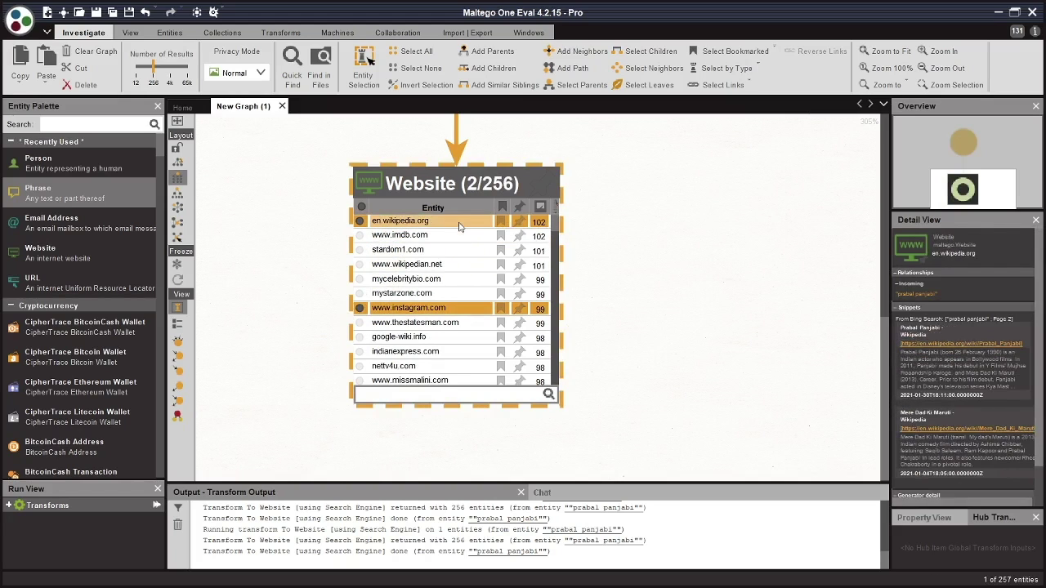
left_click(459, 237, "ctrl")
left_click(459, 237, "ctrl")
scroll(459, 245, "down", 2)
left_click(456, 308, "ctrl")
left_click(456, 338, "ctrl")
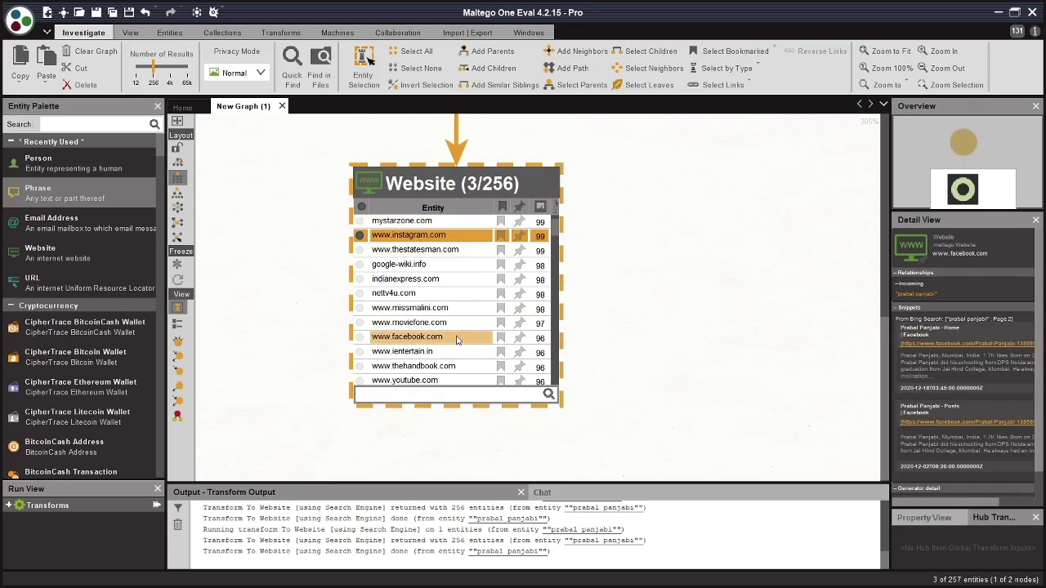
left_click(519, 338)
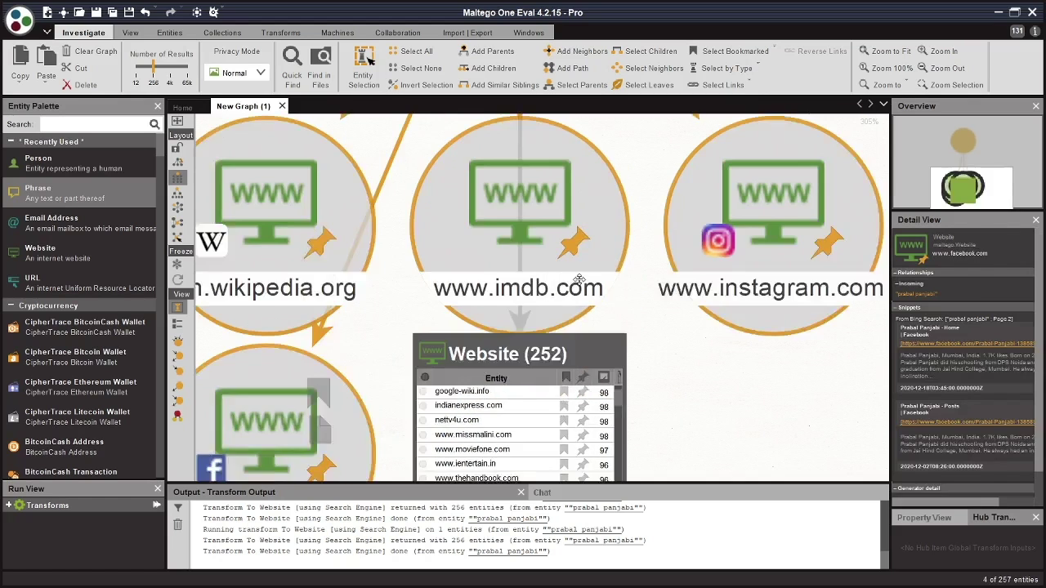
Find transforms matching "url" for the four pinned websites and run To URLs [show Search Engine results] on them
scroll(590, 268, "down", 5)
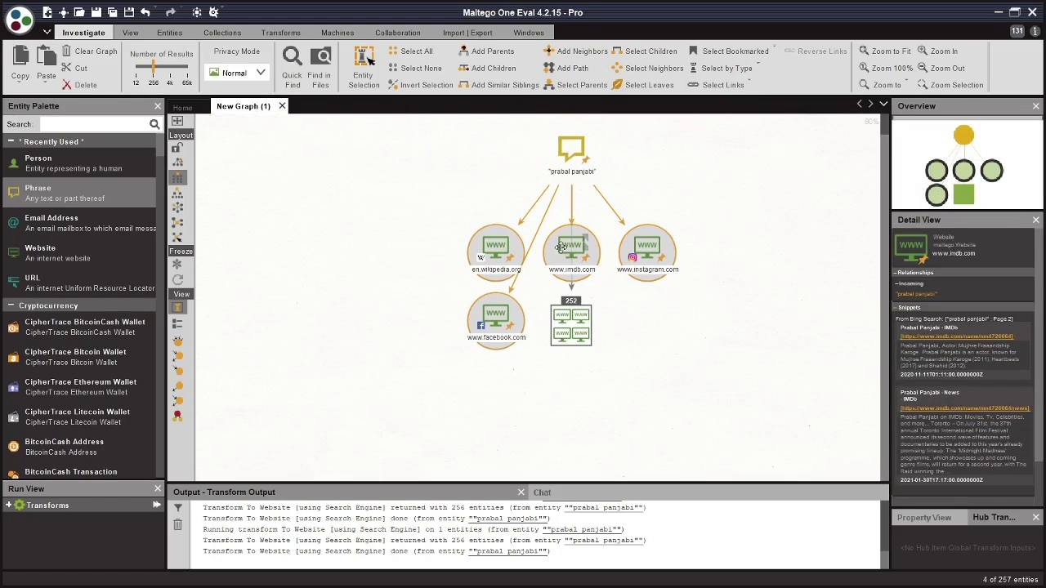
right_click(560, 247)
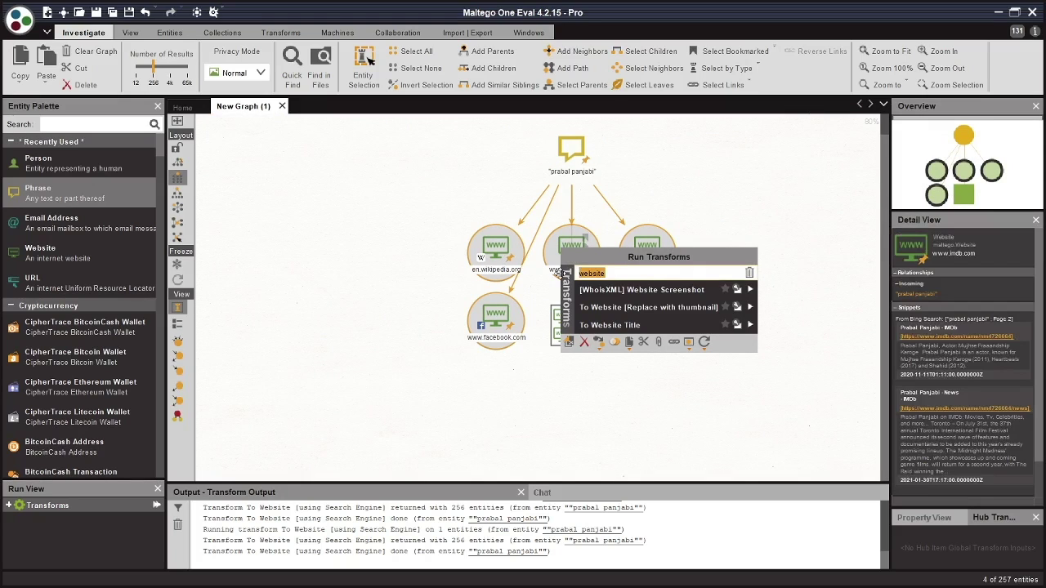
type("url")
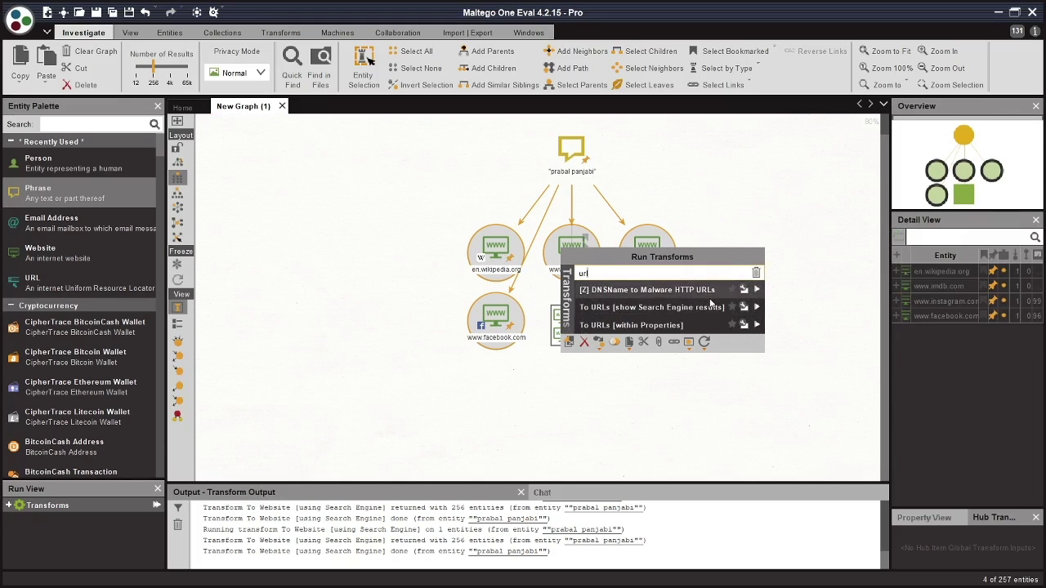
left_click(756, 308)
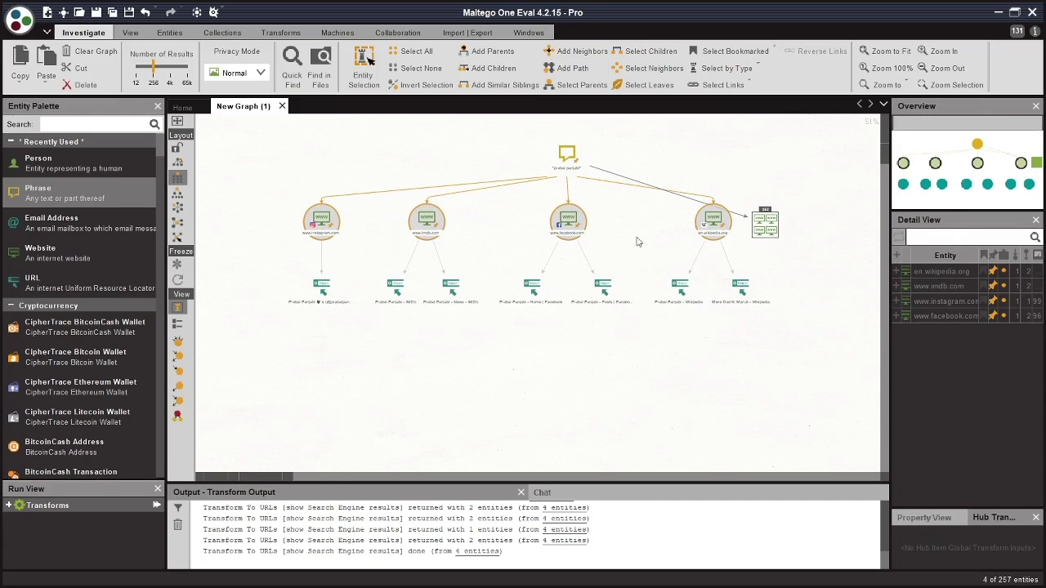
Select all URL entities beneath the four websites and run the To Entities [IBM Watson] transform on them
left_click(650, 316)
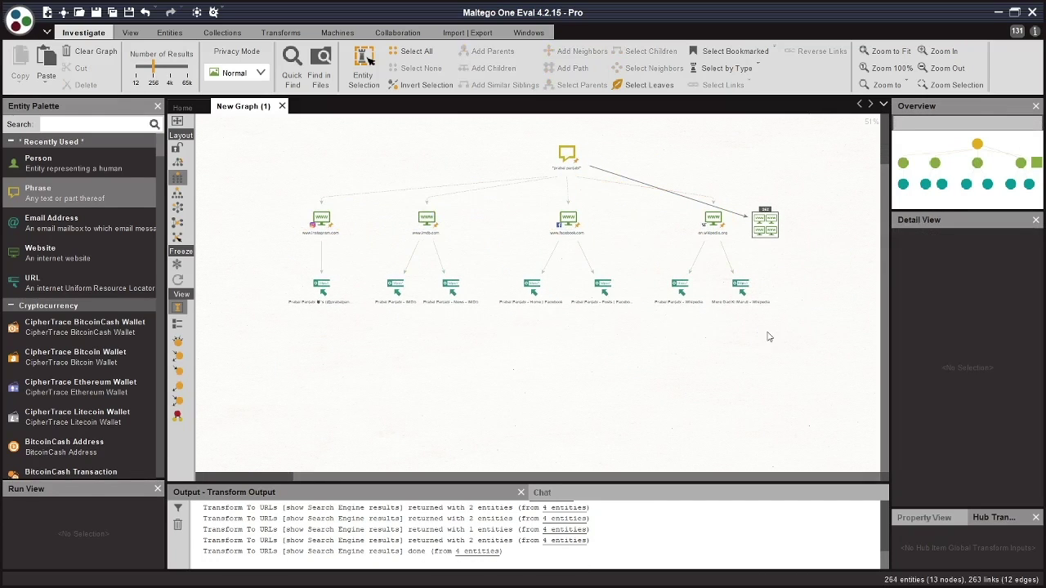
left_click_drag(726, 320, 287, 264)
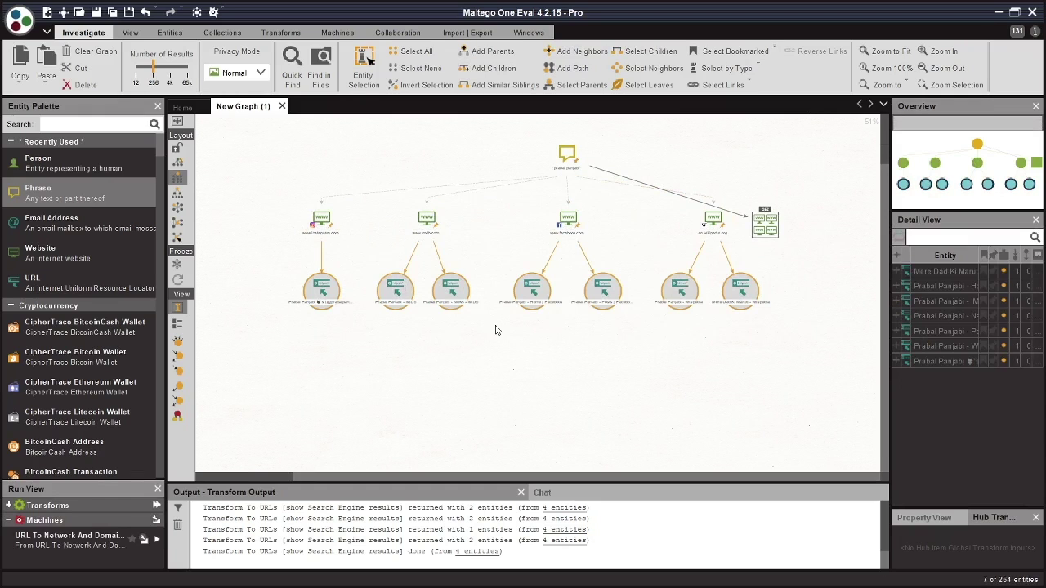
scroll(495, 329, "up", 2)
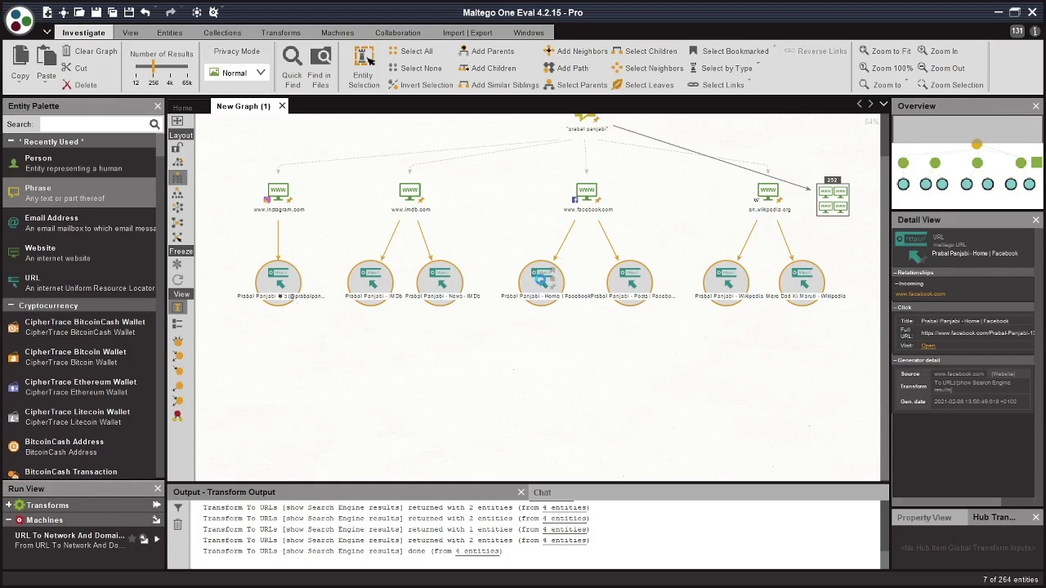
right_click(540, 284)
left_click(581, 305)
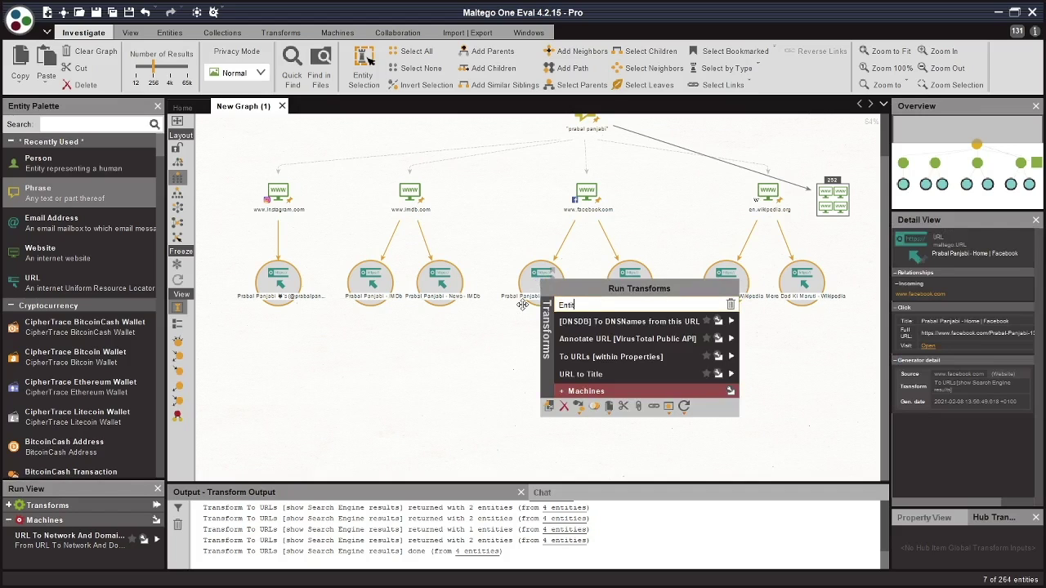
type("Entities")
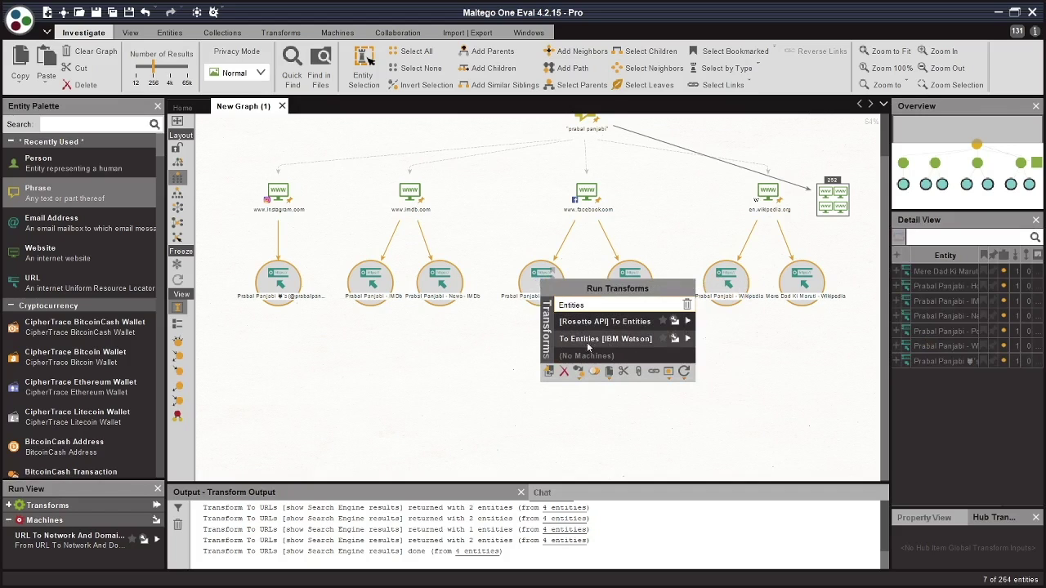
left_click(689, 342)
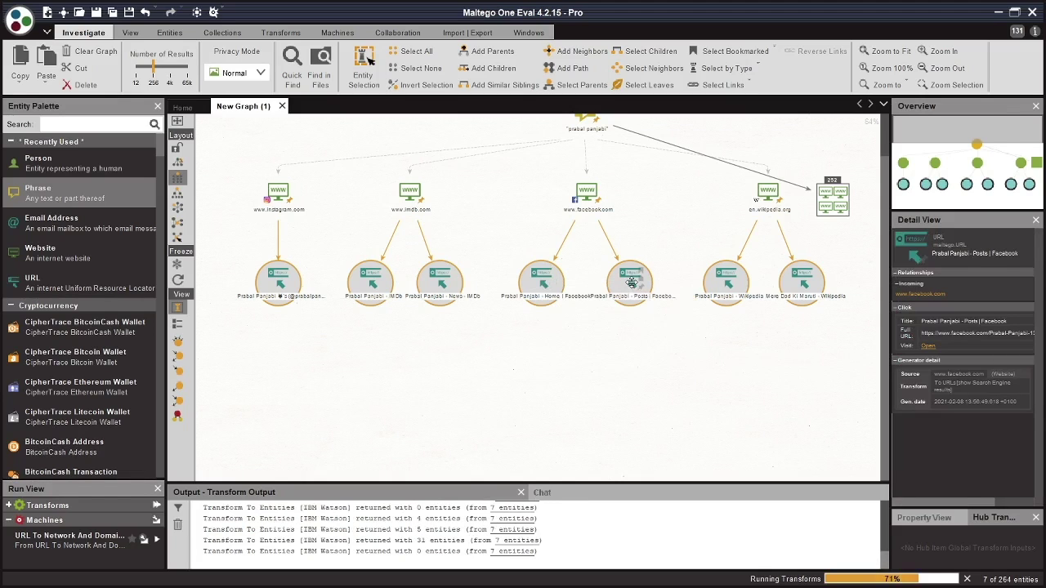
Run the To Images [Found on web page] transform on the selected URL entities
right_click(633, 286)
type("i")
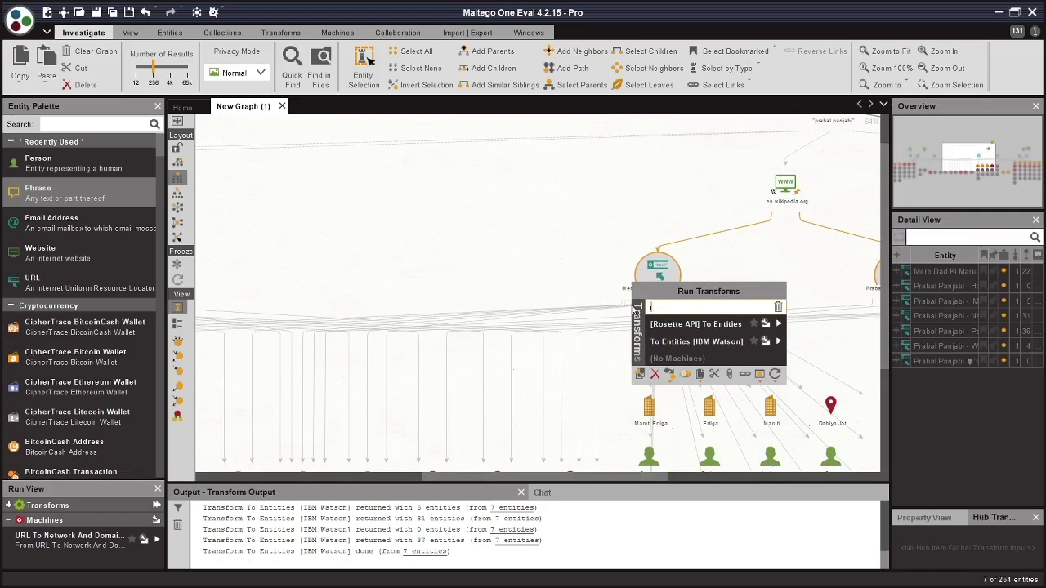
type("mages")
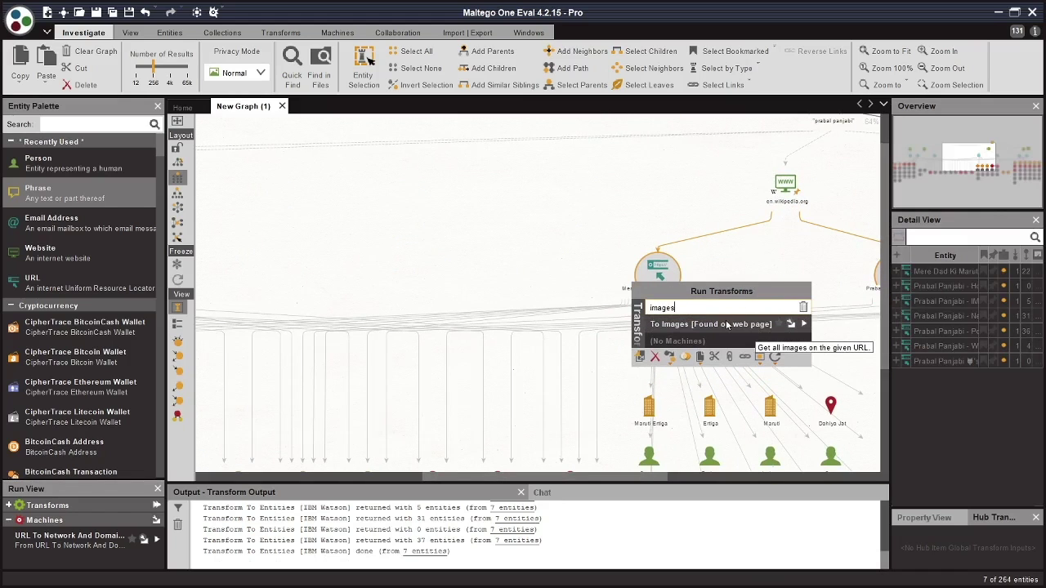
left_click(805, 325)
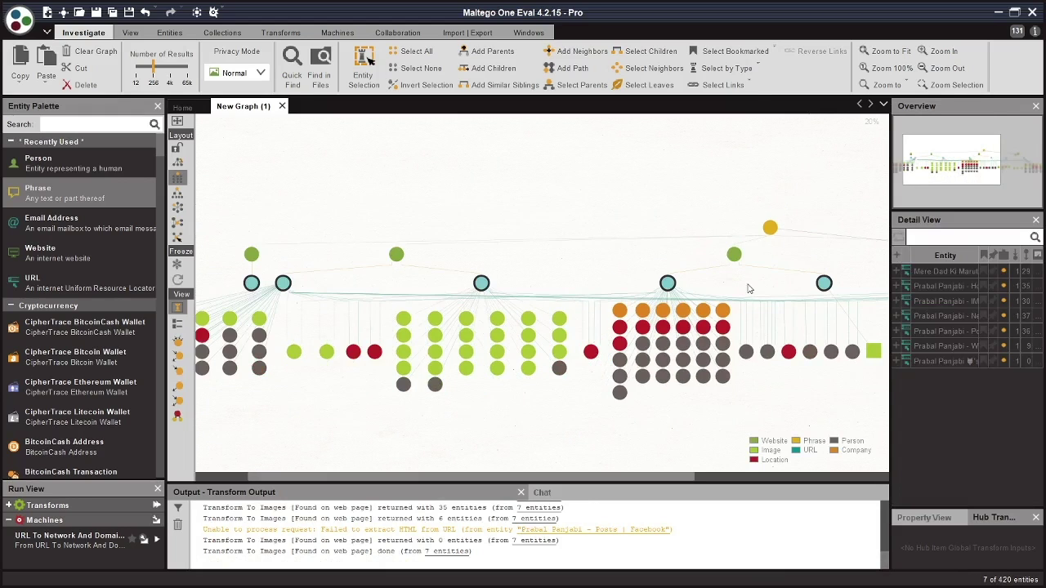
Examine the people, companies, locations and images linked to the Facebook and Wikipedia URLs across the graph
scroll(748, 287, "up", 1)
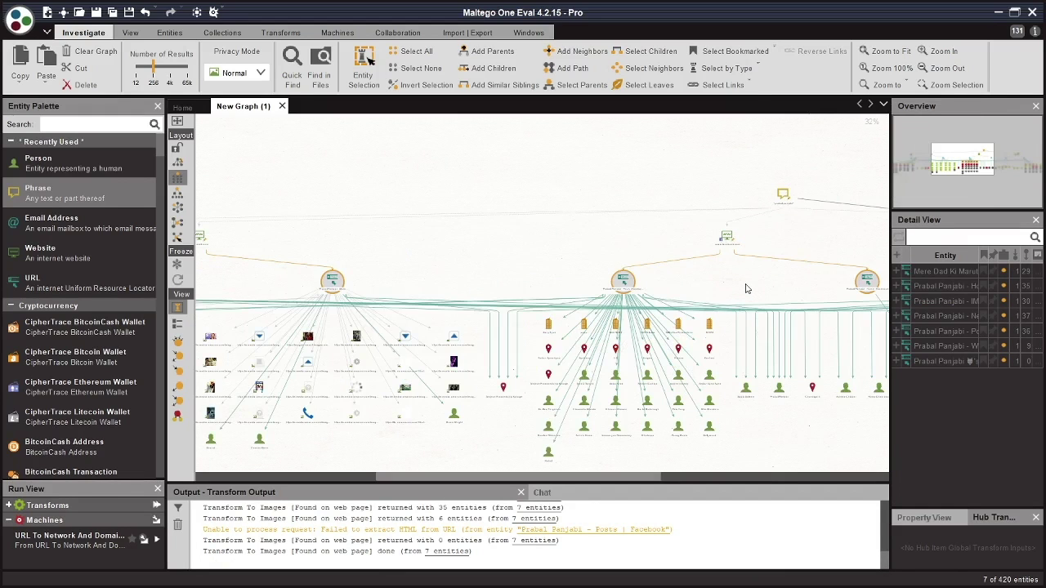
left_click(748, 287)
scroll(630, 238, "up", 1)
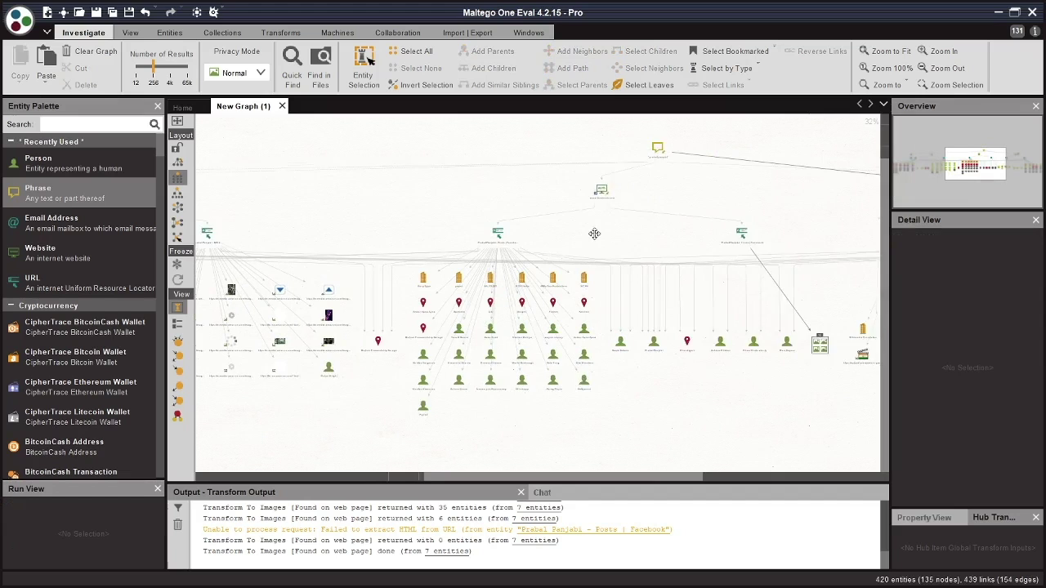
left_click_drag(533, 205, 610, 201)
scroll(425, 299, "up", 1)
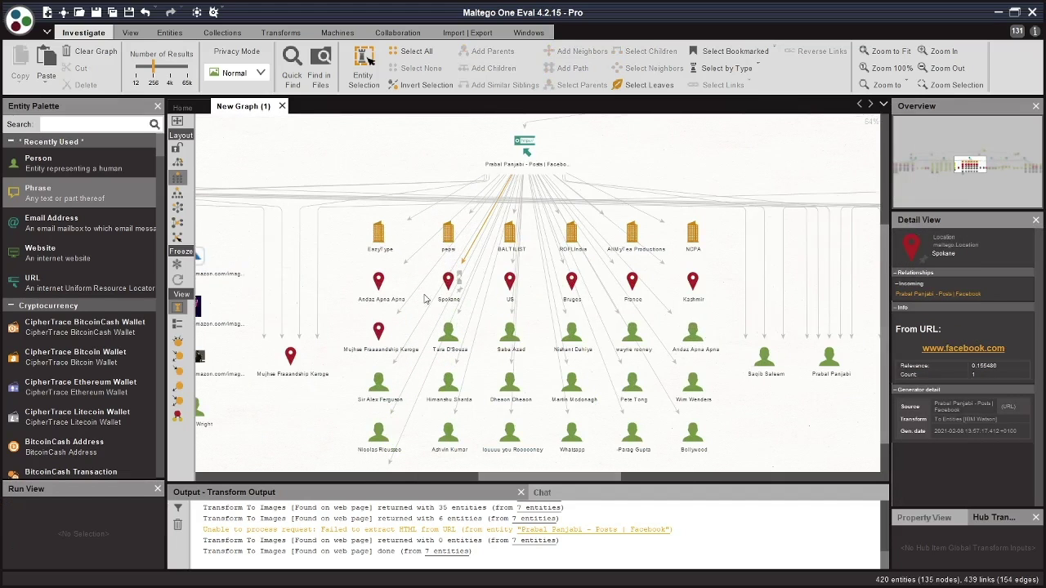
left_click_drag(679, 196, 616, 253)
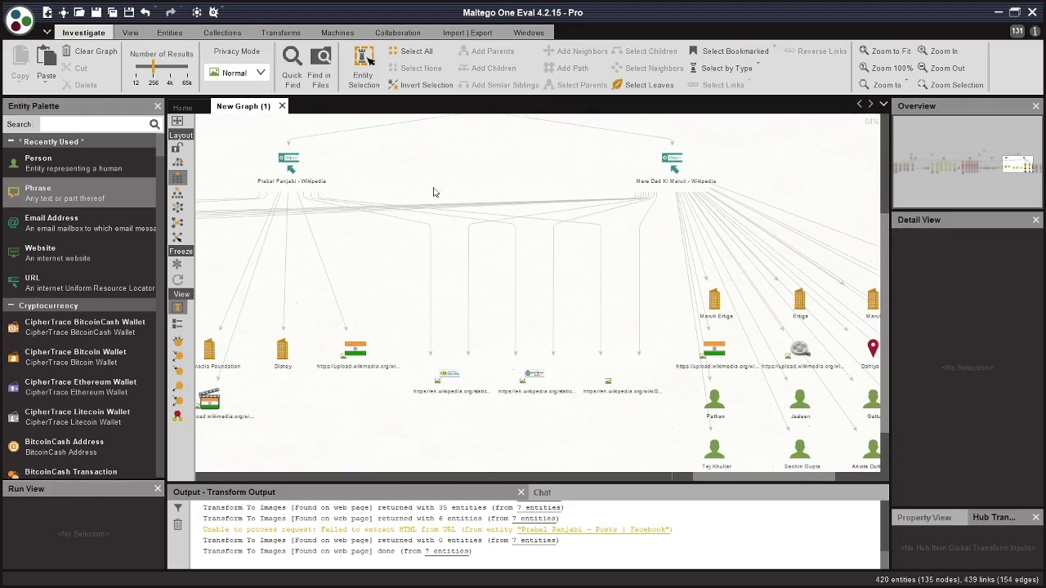
left_click(588, 250)
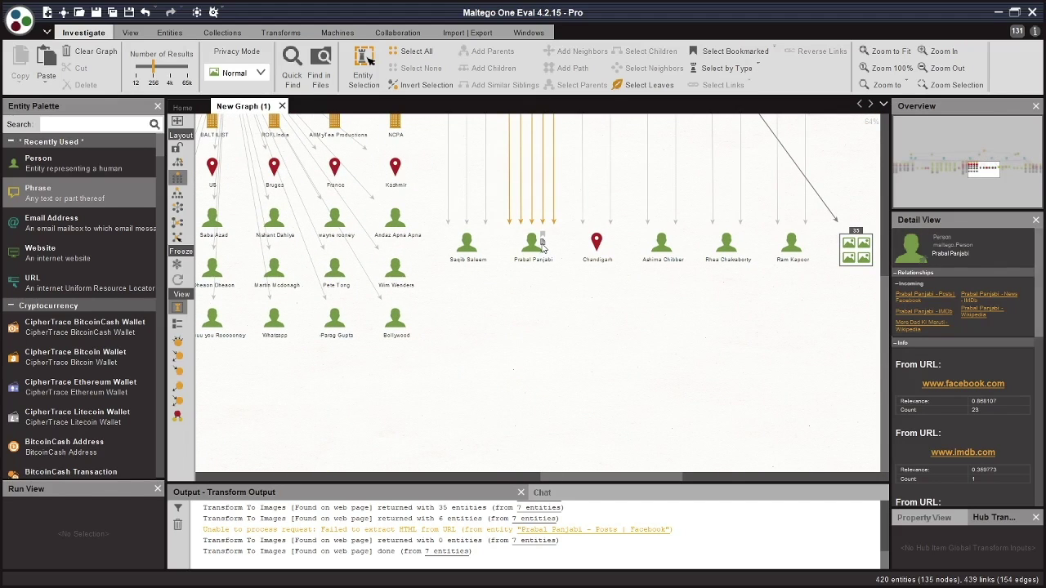
Bookmark the target's person entity and run To EmailAddress [Bing] on it with the domain and additional term left blank
left_click(533, 245)
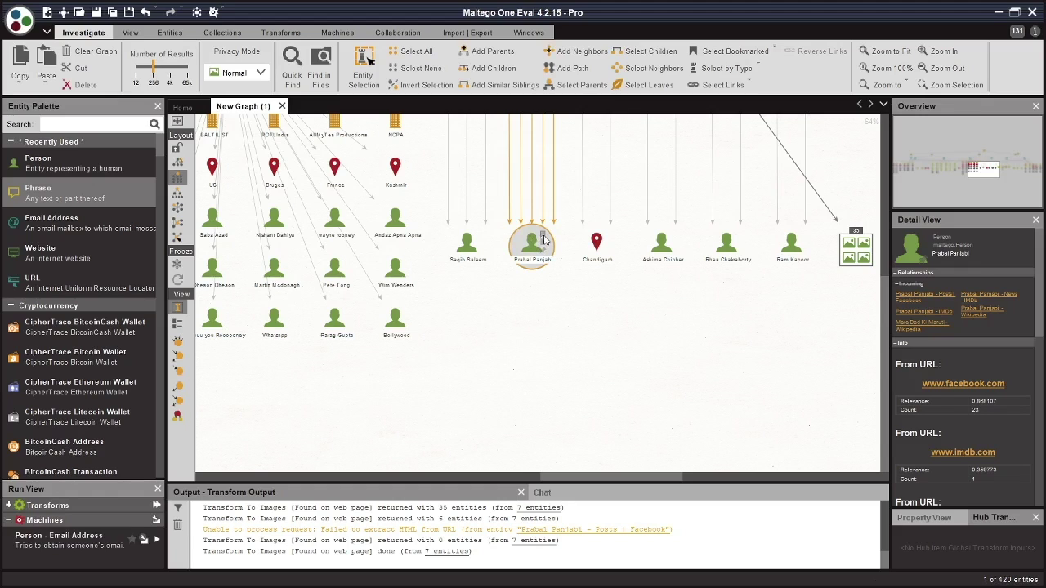
scroll(541, 259, "up", 3)
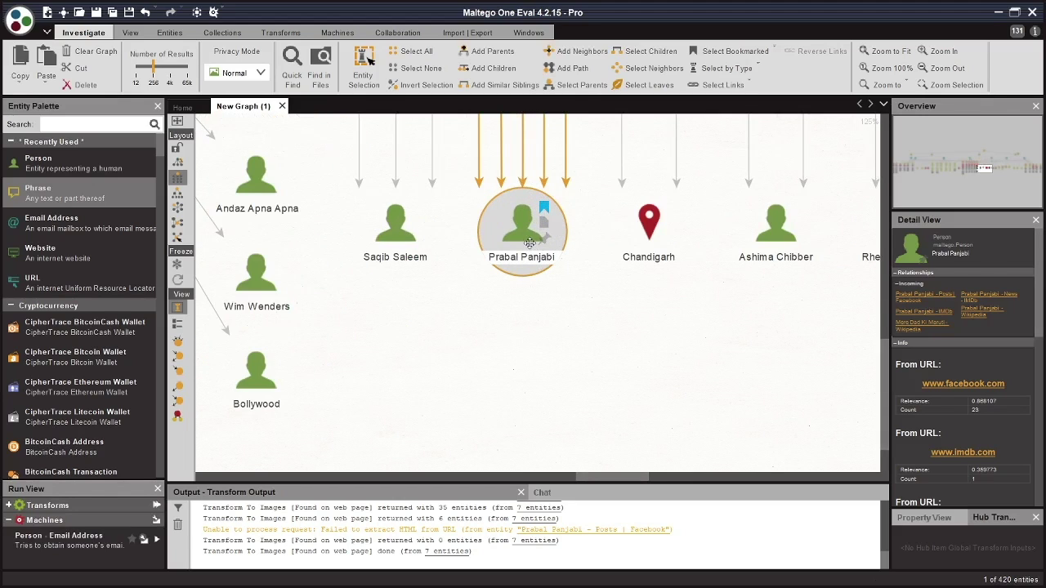
right_click(529, 242)
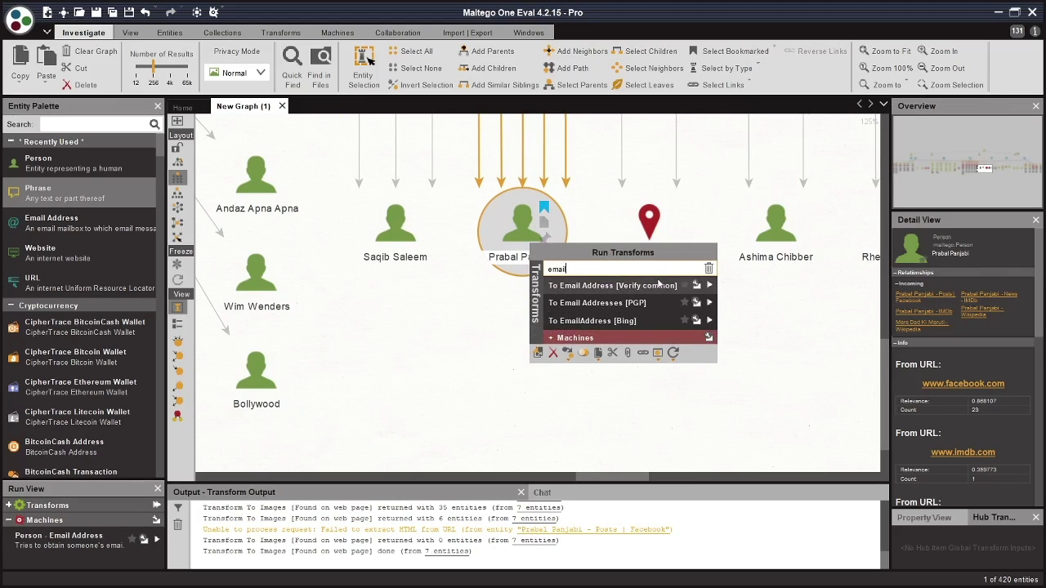
left_click(709, 321)
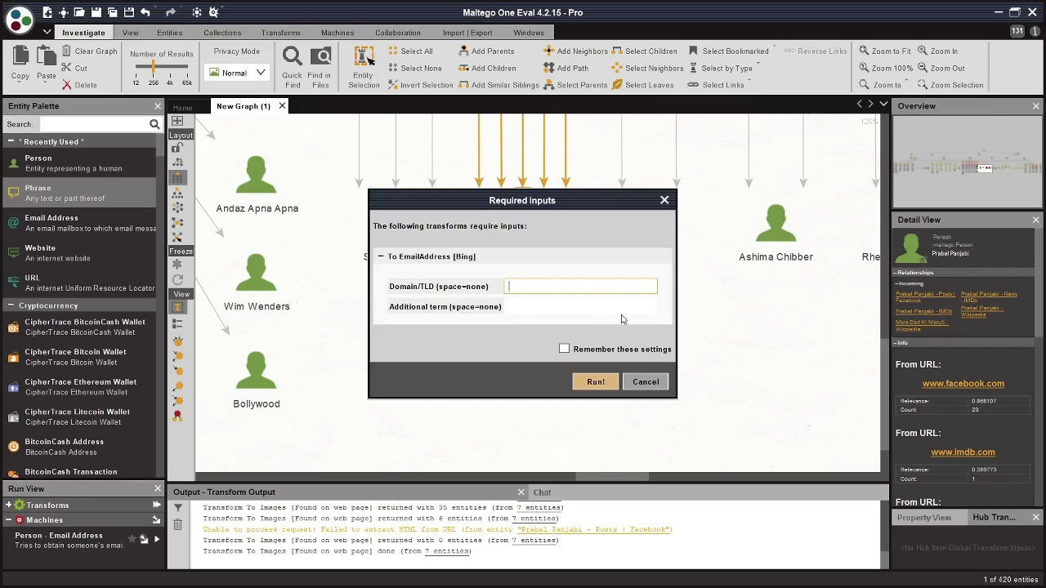
left_click(595, 382)
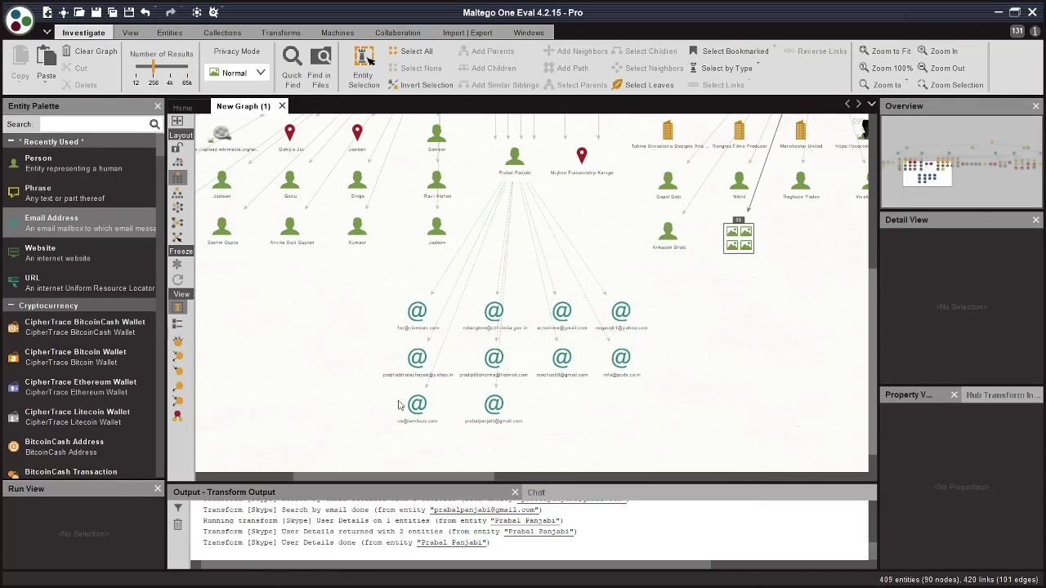
Run the Verify and fraud-check email address [IPQS] transform on the target's Gmail address entity
left_click(489, 415)
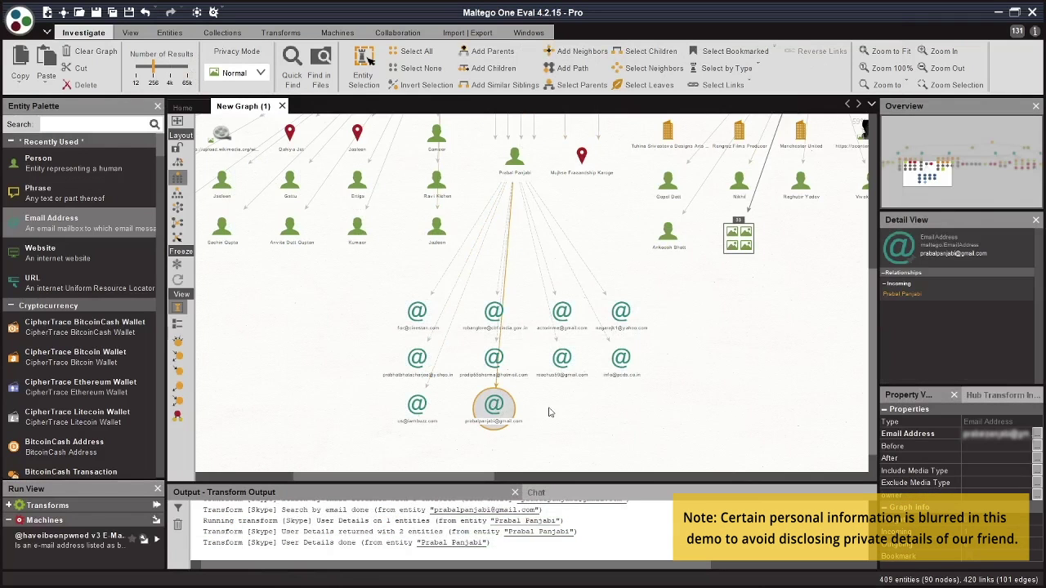
scroll(555, 310, "up", 2)
scroll(549, 318, "up", 1)
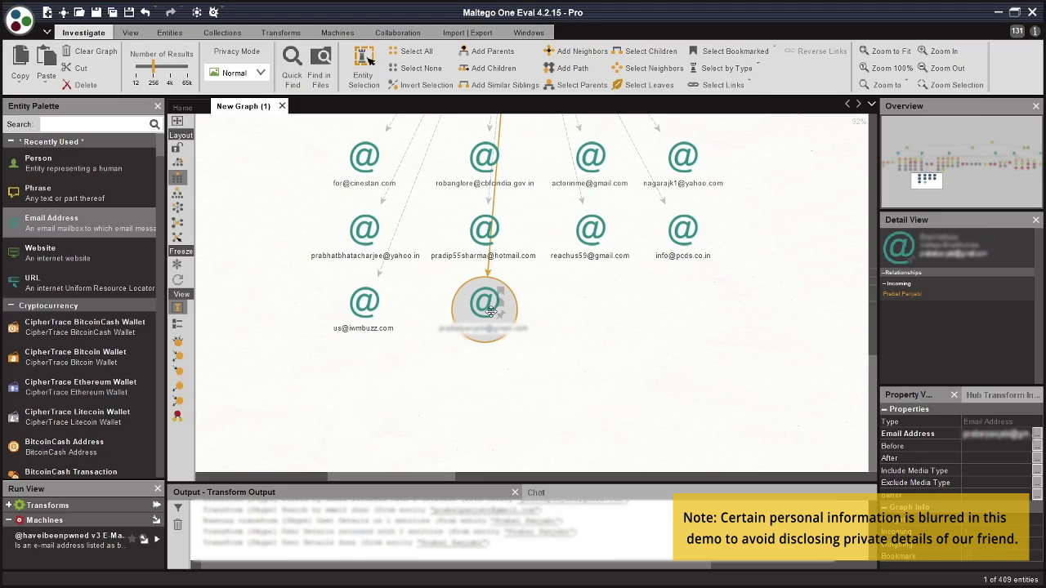
right_click(488, 309)
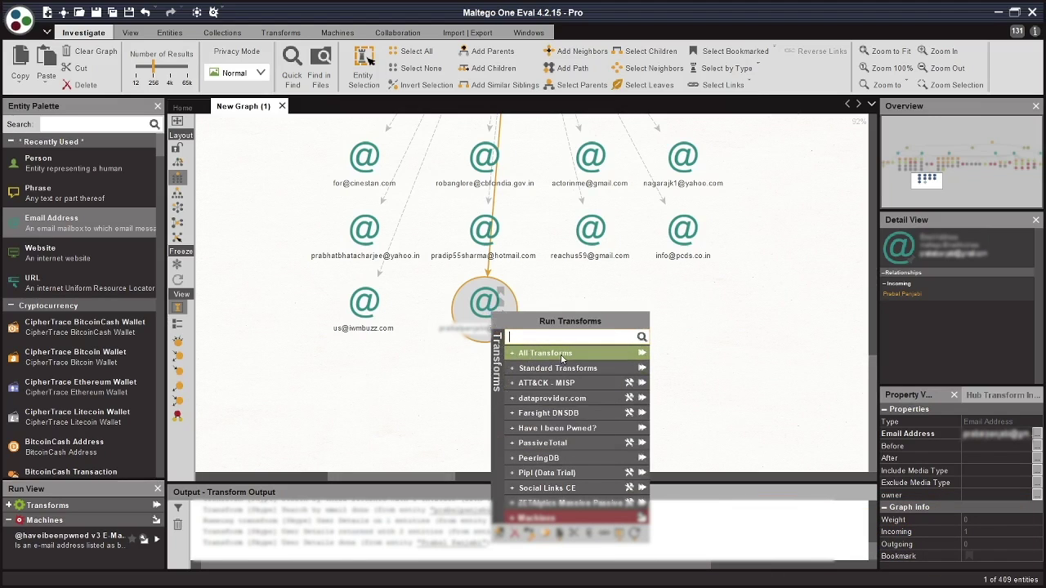
left_click(558, 368)
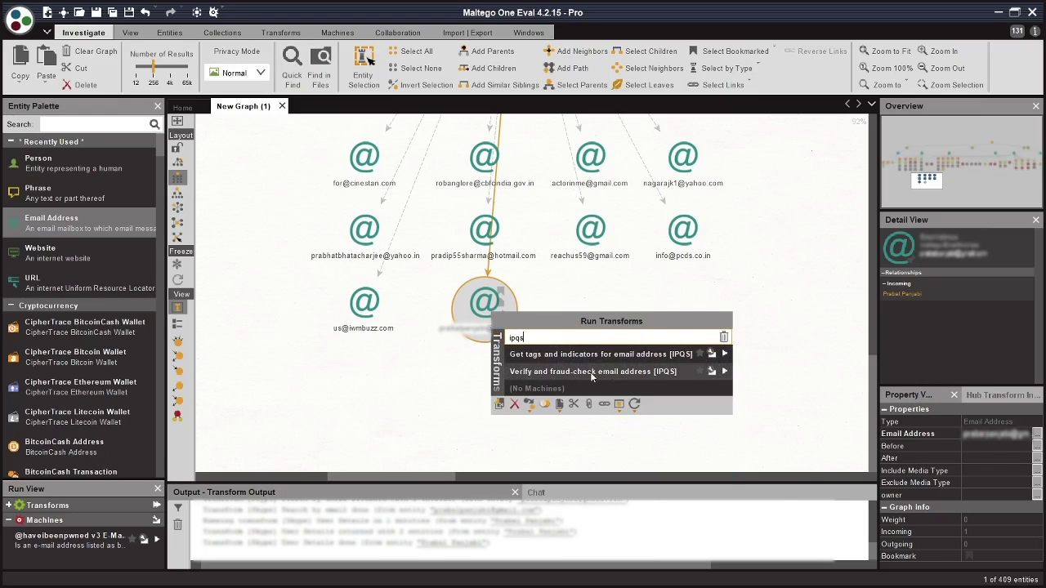
left_click(725, 372)
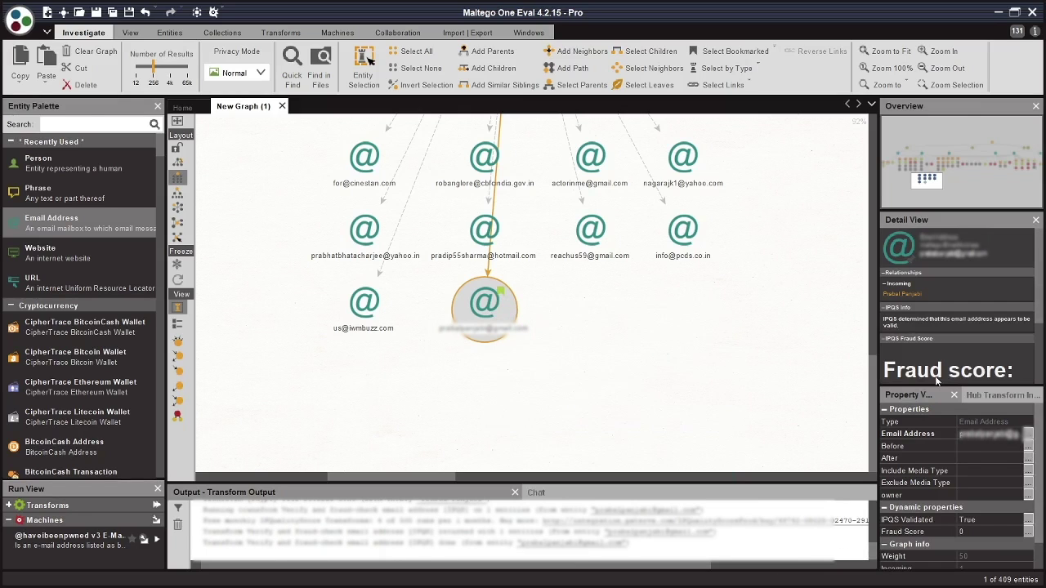
Enlarge the Detail View and read the IPQS fraud score of the email address
left_click_drag(936, 387, 936, 556)
left_click_drag(876, 316, 765, 315)
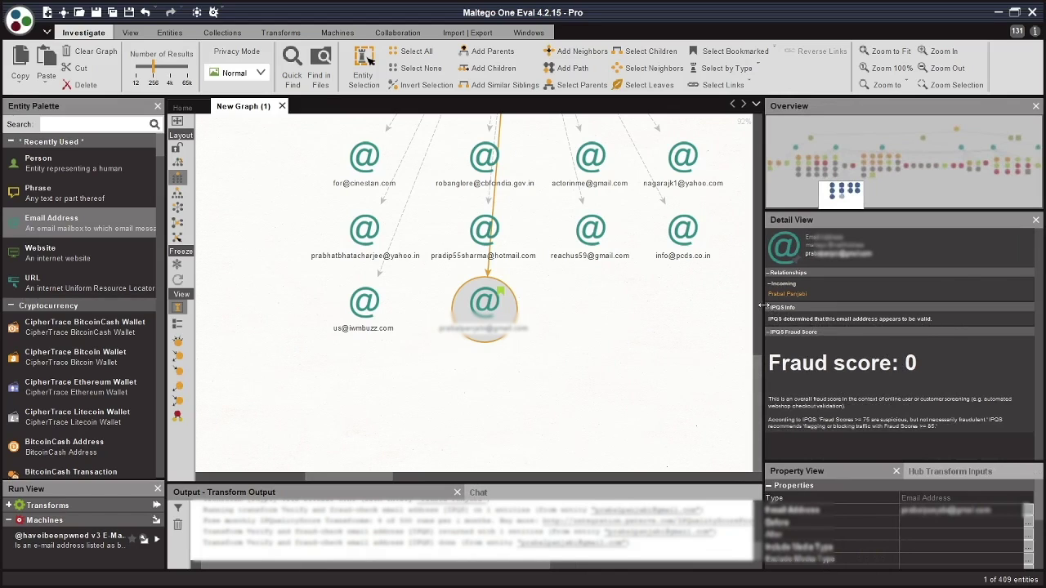
left_click_drag(771, 307, 847, 309)
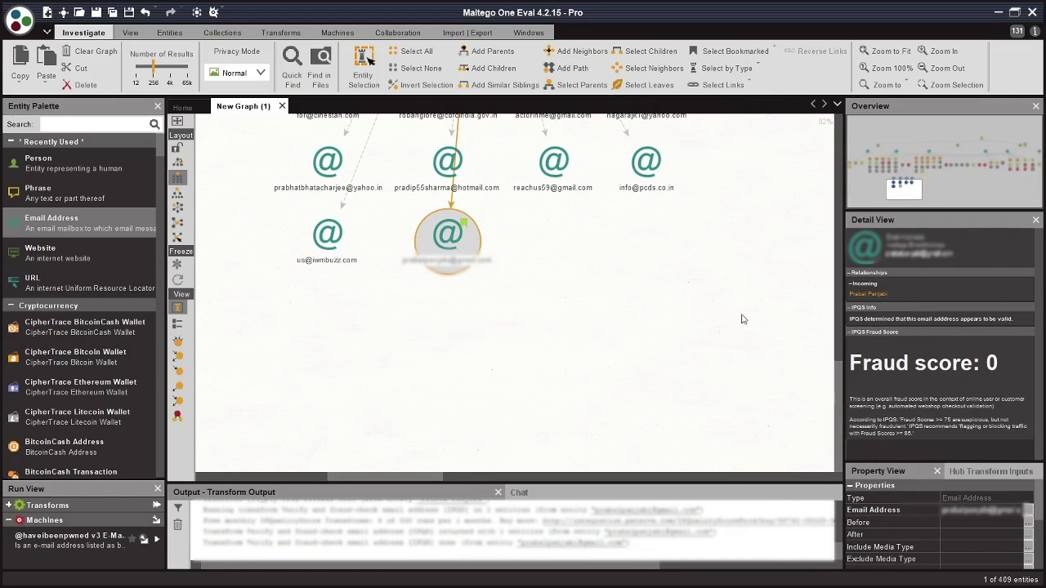
Run the [Skype] Search by email transform from Social Links CE on the verified email address
right_click(455, 247)
left_click(687, 271)
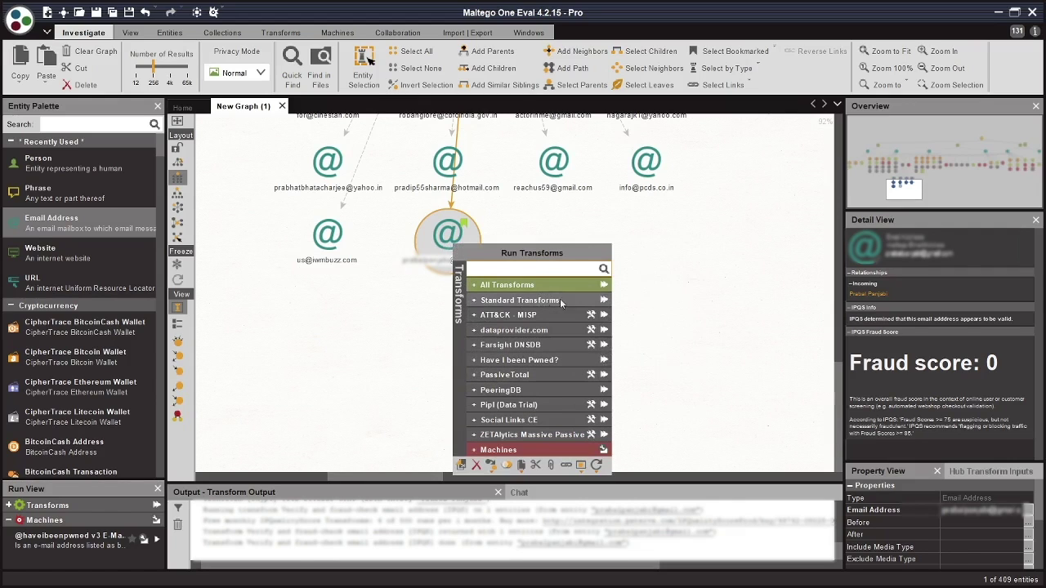
left_click(555, 300)
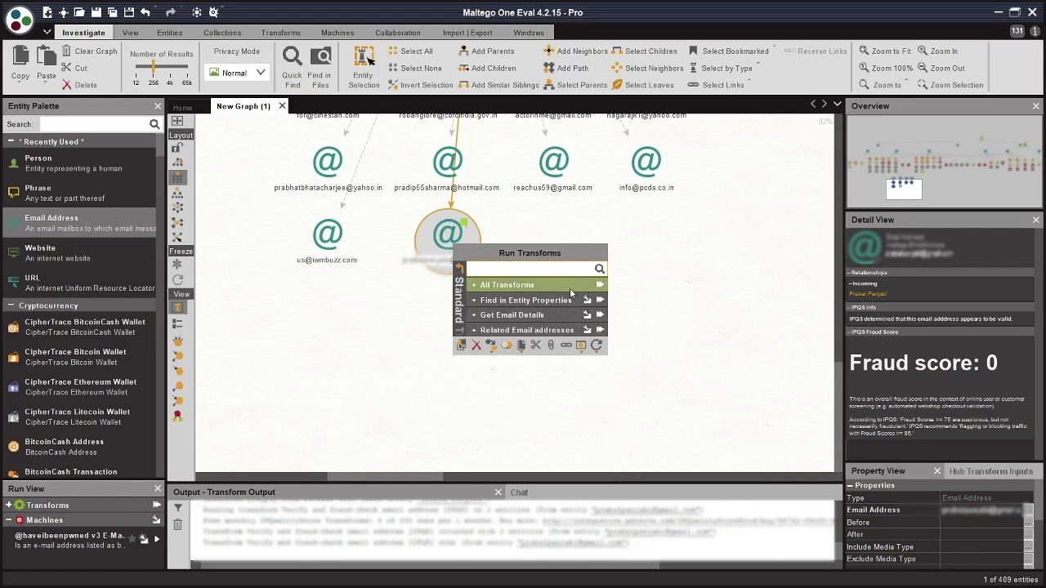
left_click(569, 287)
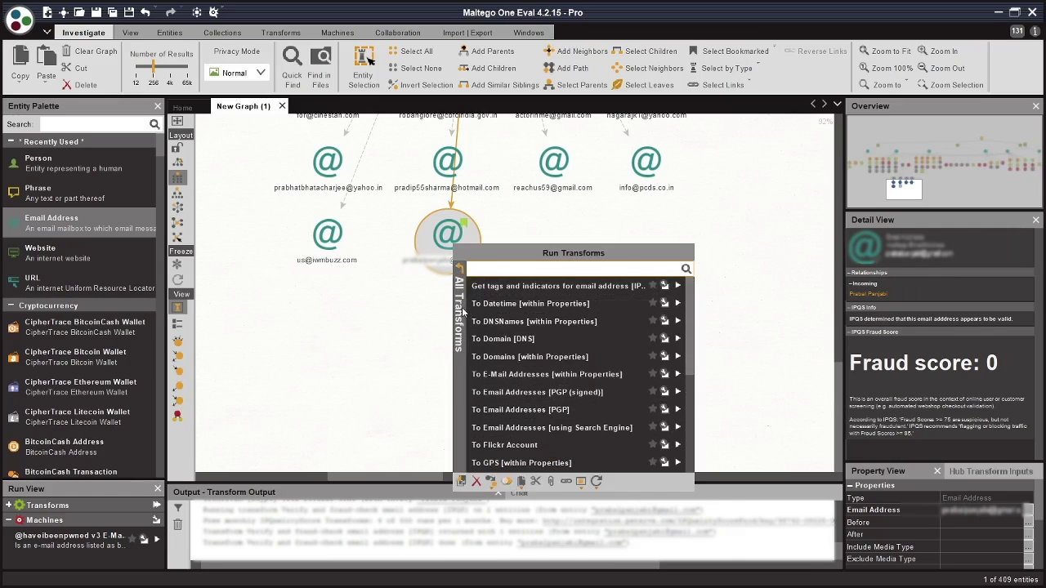
left_click(460, 303)
left_click(460, 301)
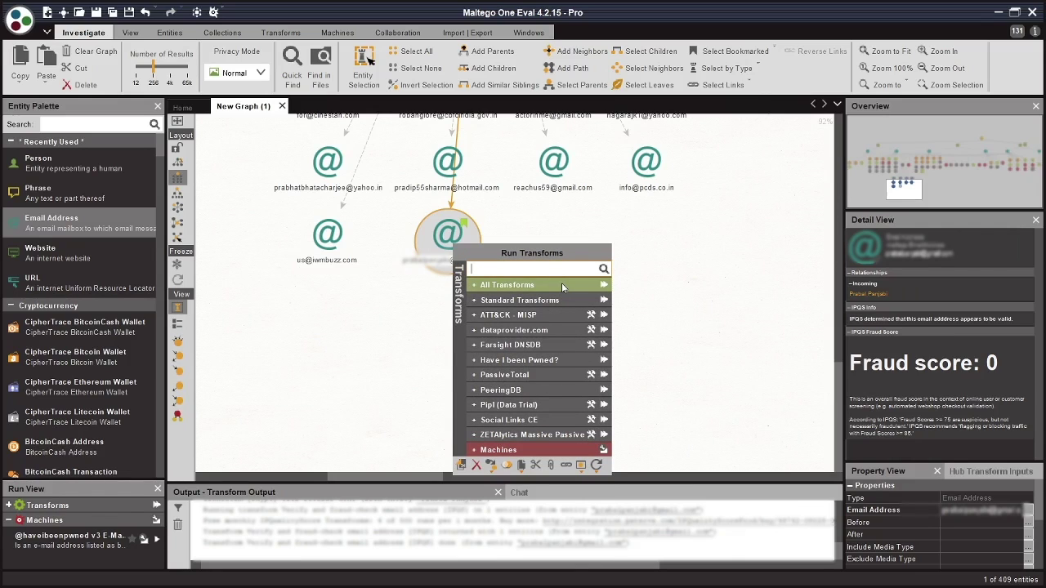
left_click(562, 419)
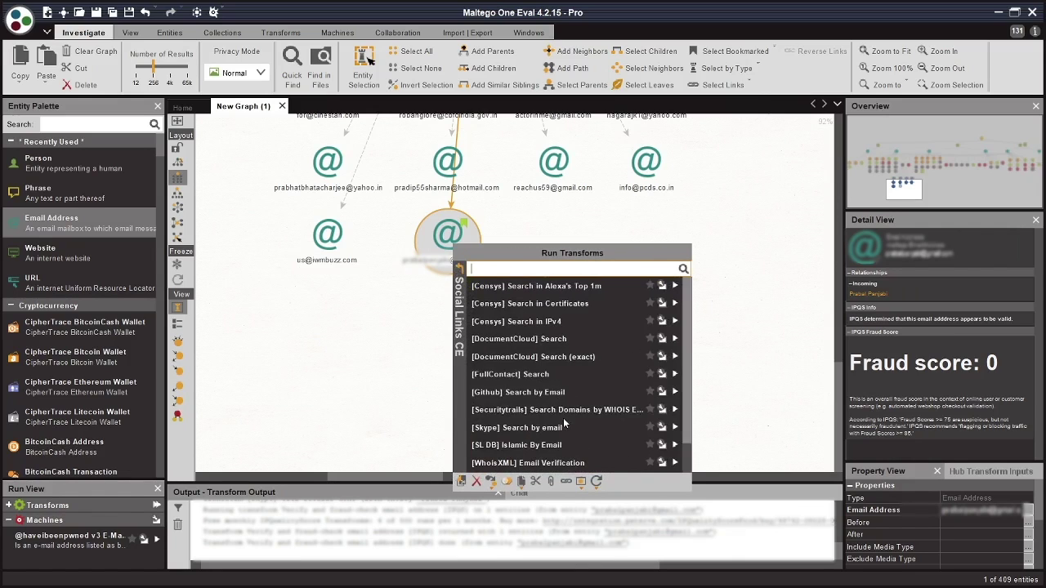
scroll(562, 376, "down", 1)
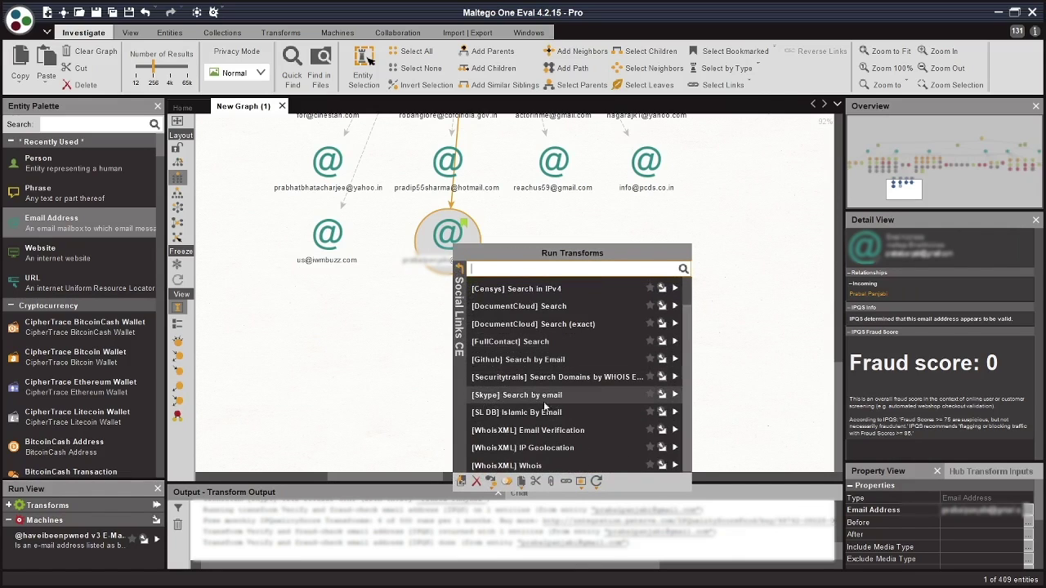
left_click(674, 395)
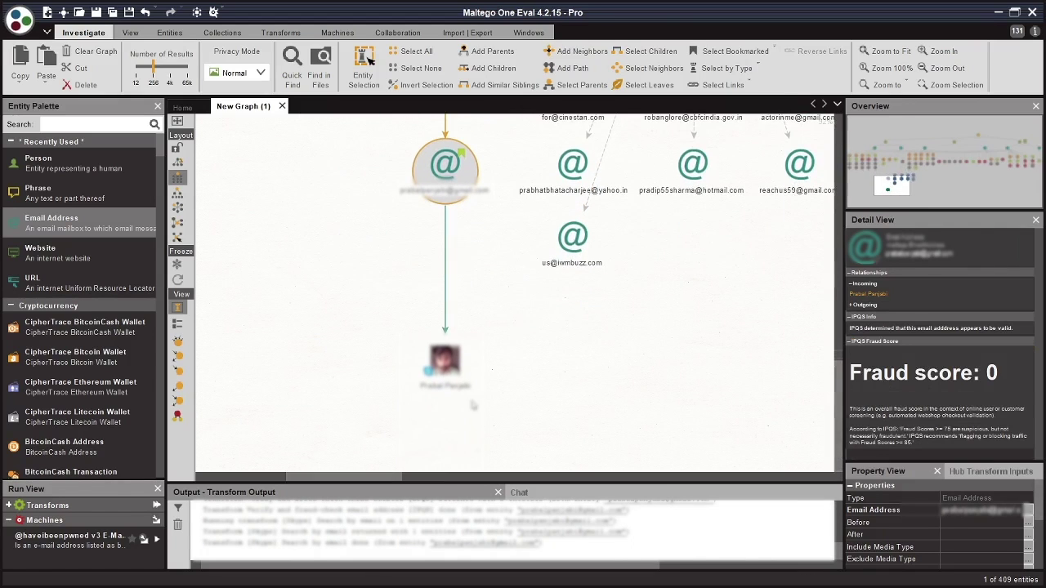
Run the [Skype] User Details transform on the Skype profile entity and read its details in a widened Detail View
left_click(450, 372)
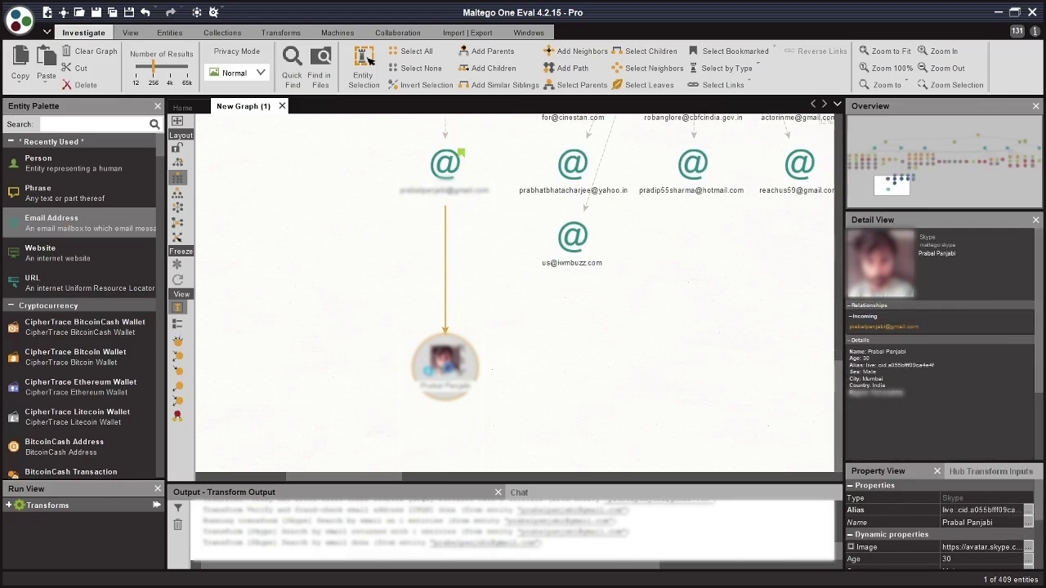
right_click(448, 369)
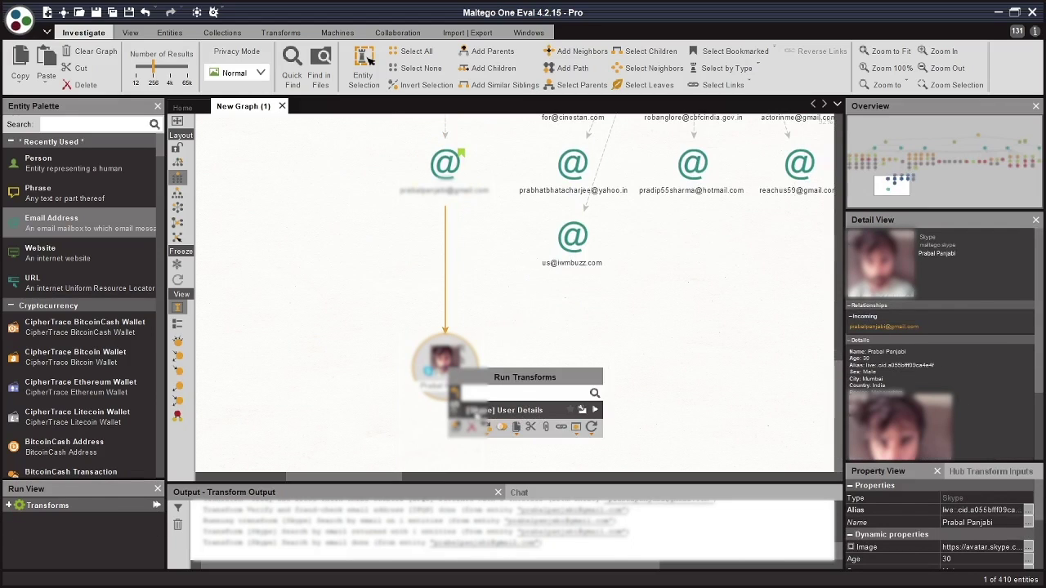
left_click(527, 412)
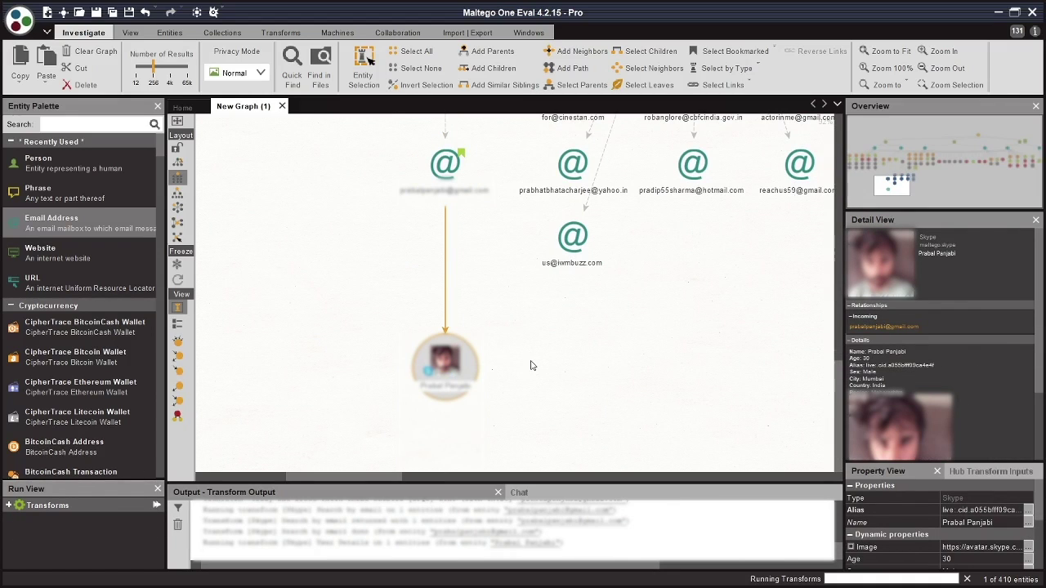
left_click_drag(534, 385, 533, 319)
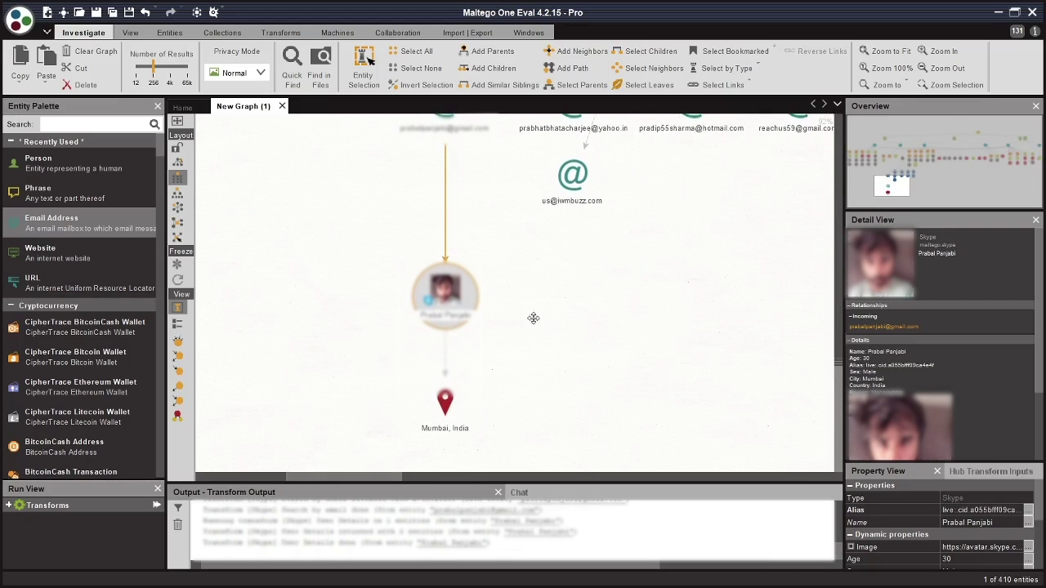
left_click_drag(842, 296, 659, 294)
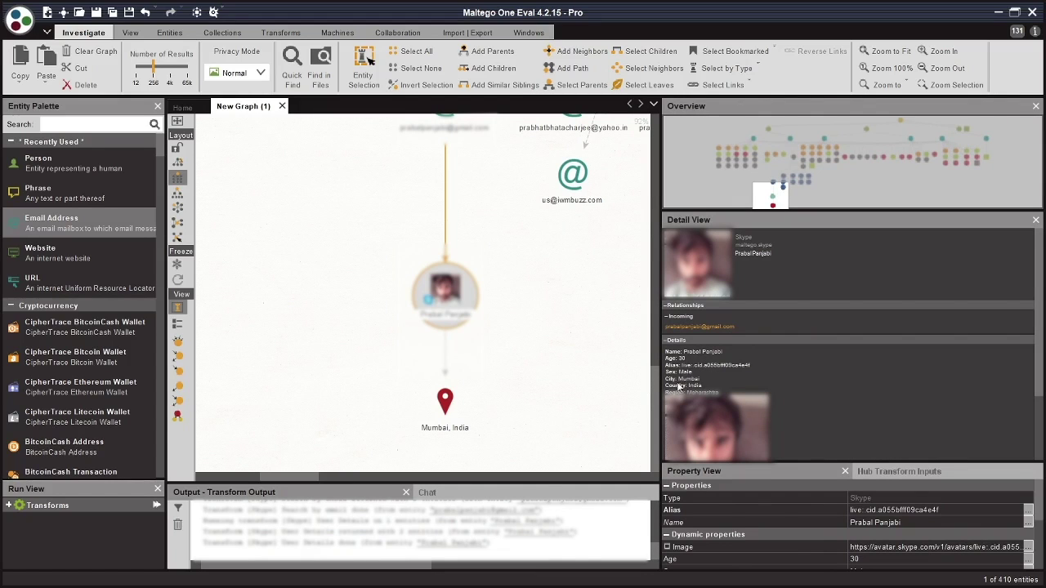
scroll(715, 389, "down", 3)
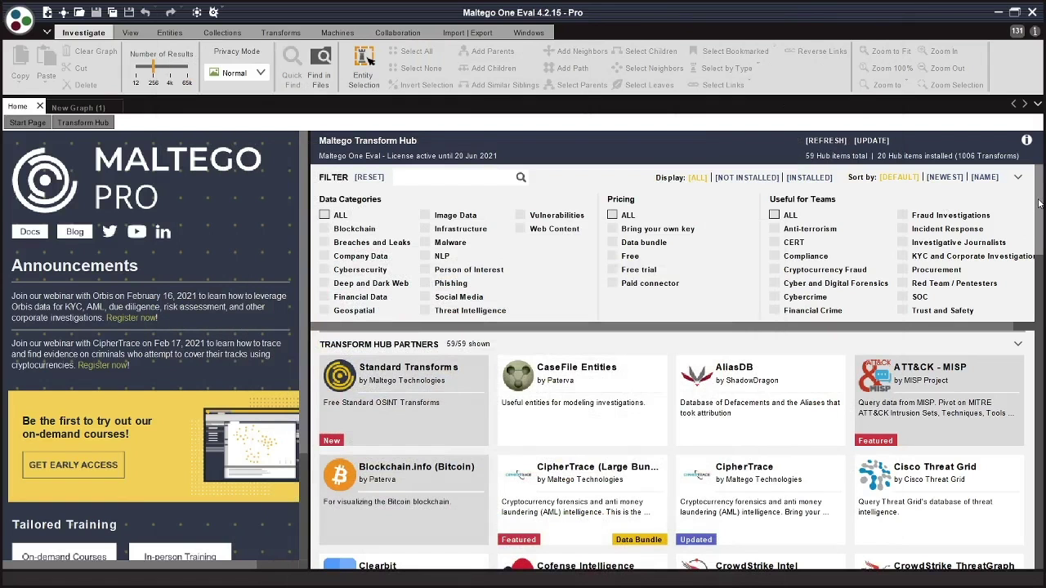
Browse the Transform Hub's partner items for further data sources
scroll(1039, 203, "down", 8)
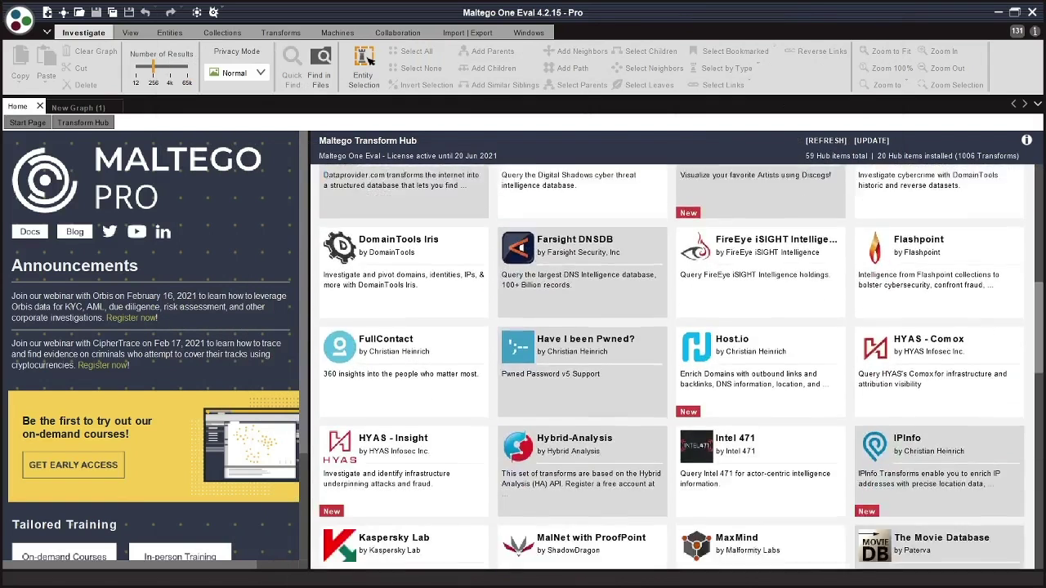
left_click_drag(1040, 315, 1040, 428)
left_click(988, 336)
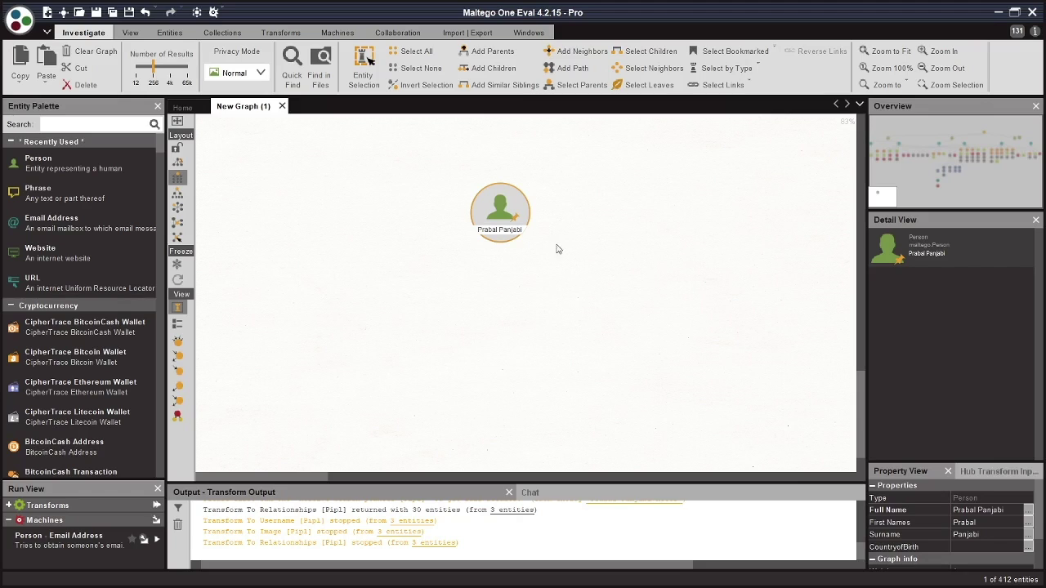
Run the Search Person [Pipl] transform on the separate, pinned person entity of the target
right_click(504, 227)
left_click(574, 307)
left_click(593, 279)
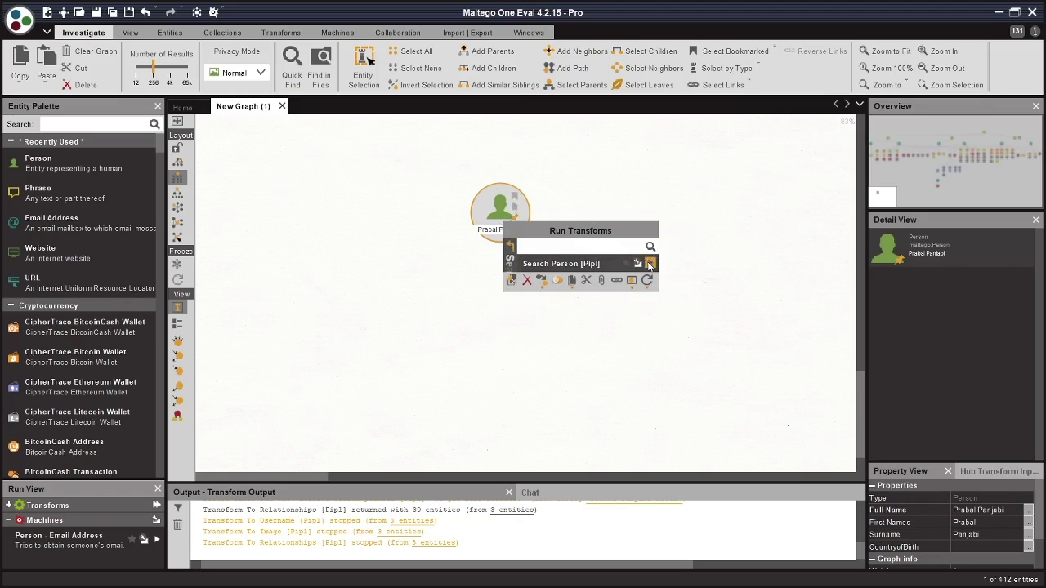
left_click(650, 265)
left_click(675, 407)
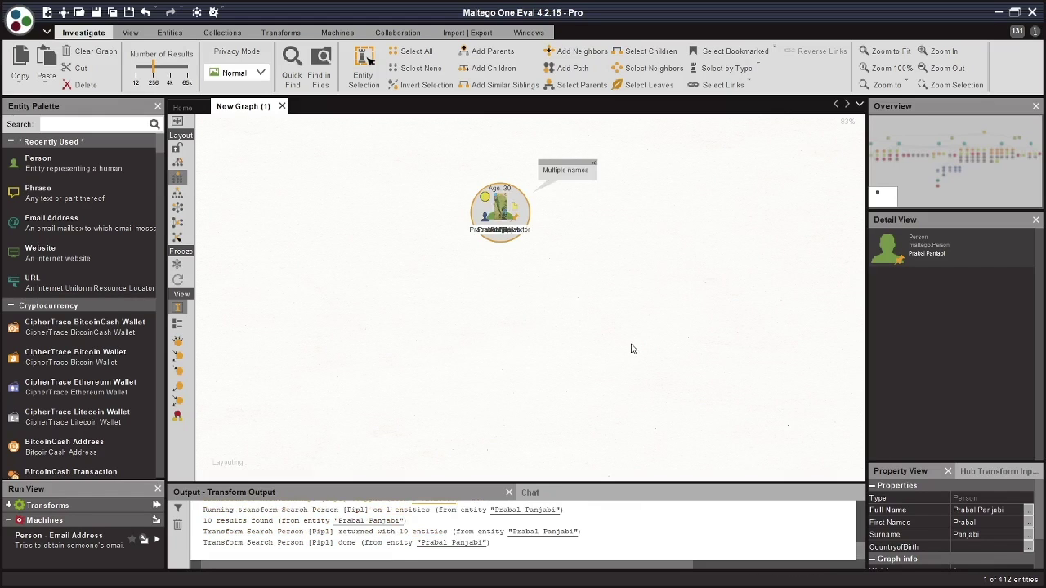
left_click_drag(686, 333, 688, 301)
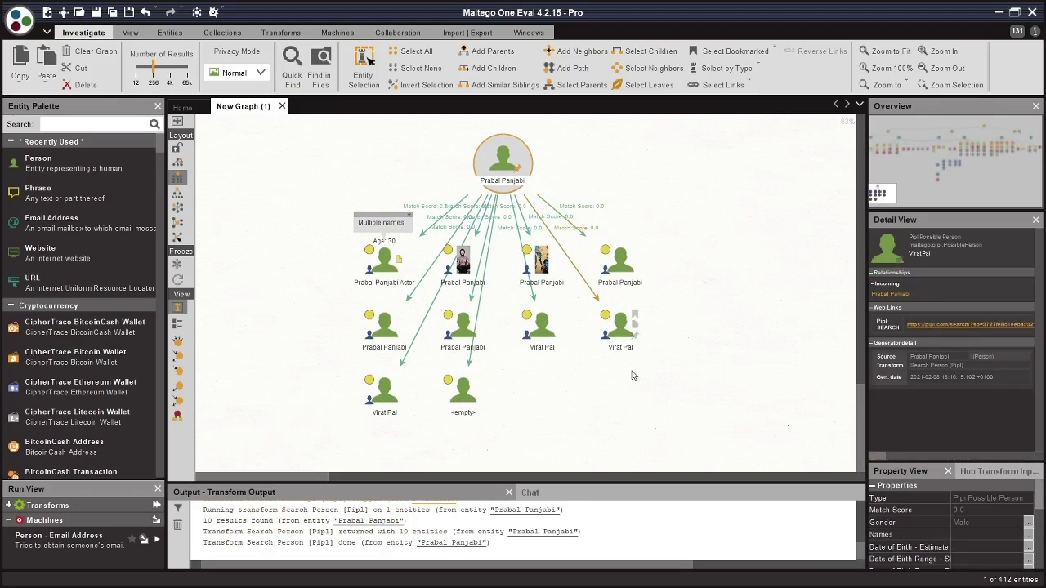
Select the first three possible persons in the upper row and run Resolve search pointer [Pipl] on them
left_click(666, 368)
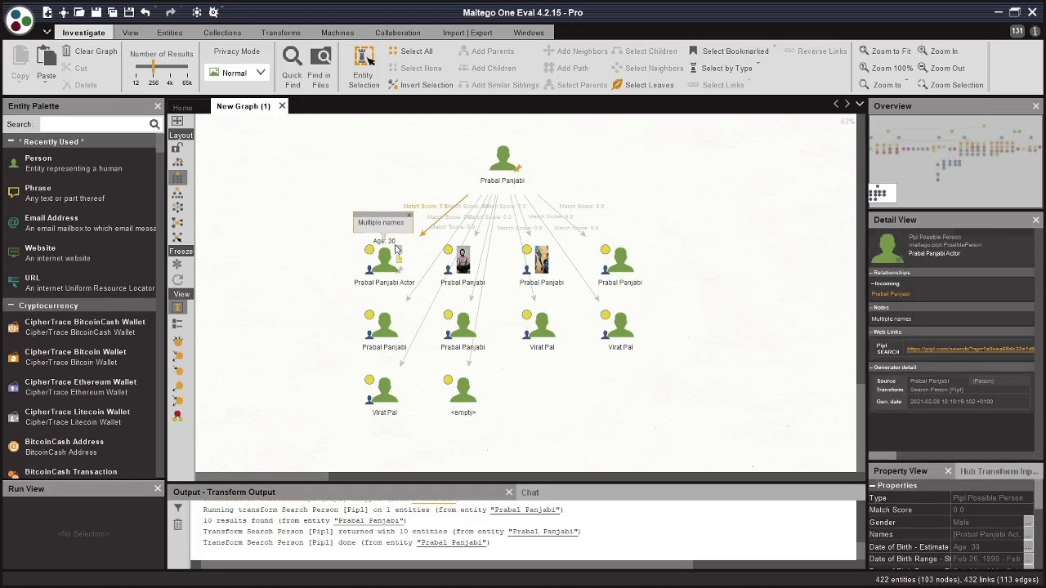
left_click_drag(324, 219, 582, 304)
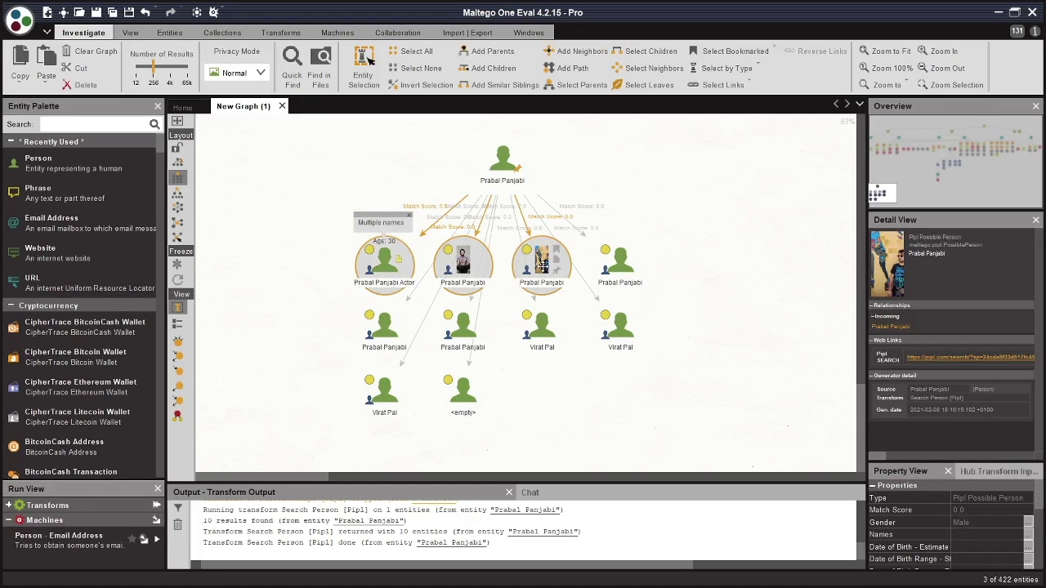
right_click(543, 269)
left_click(634, 354)
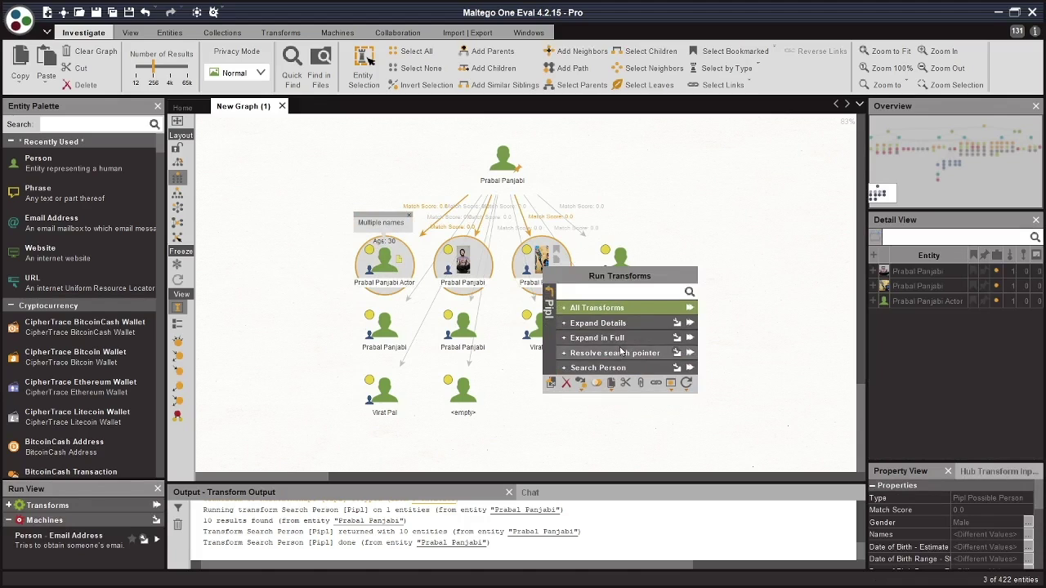
left_click(634, 354)
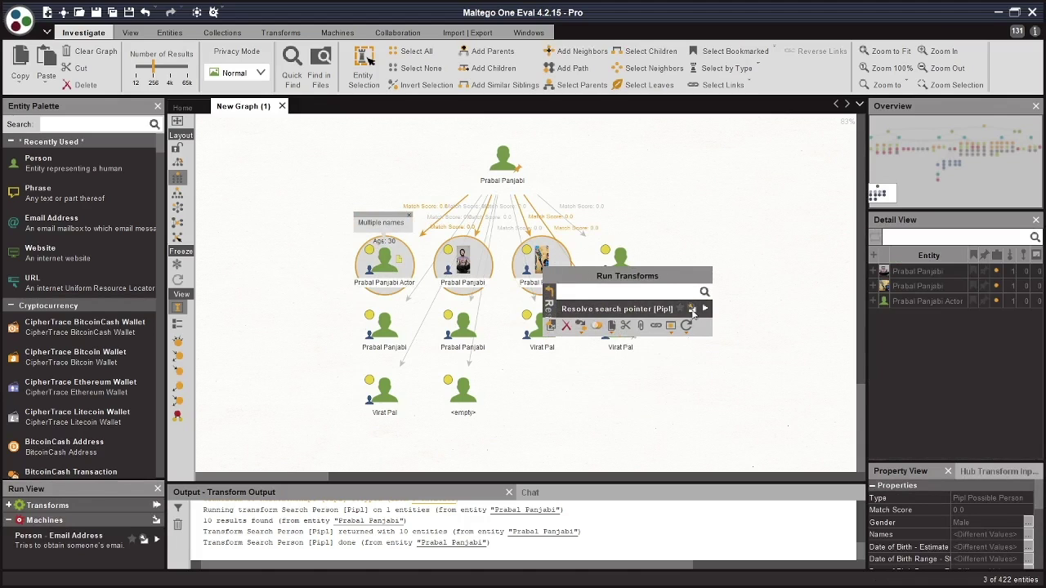
left_click(704, 310)
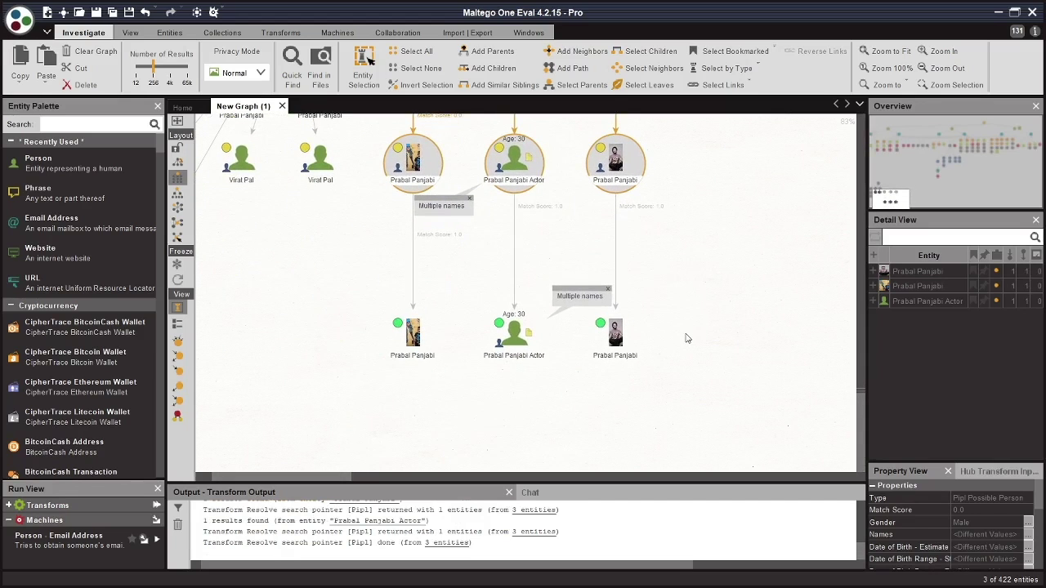
left_click(686, 338)
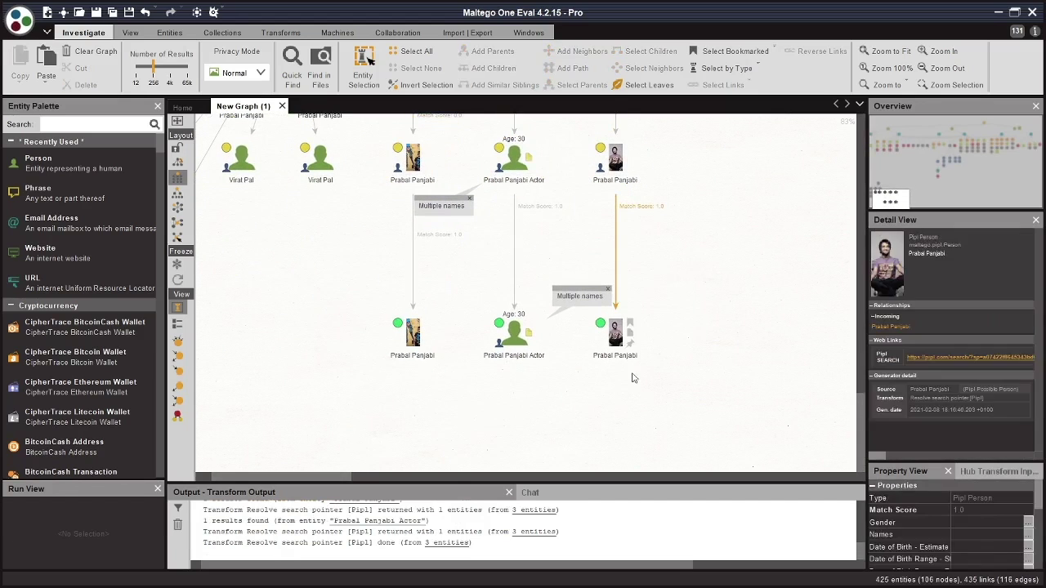
Select the three resolved Pipl Person entities and run Pipl's Expand Details and Expand in Full transforms on them
left_click_drag(668, 363, 502, 324)
right_click(513, 323)
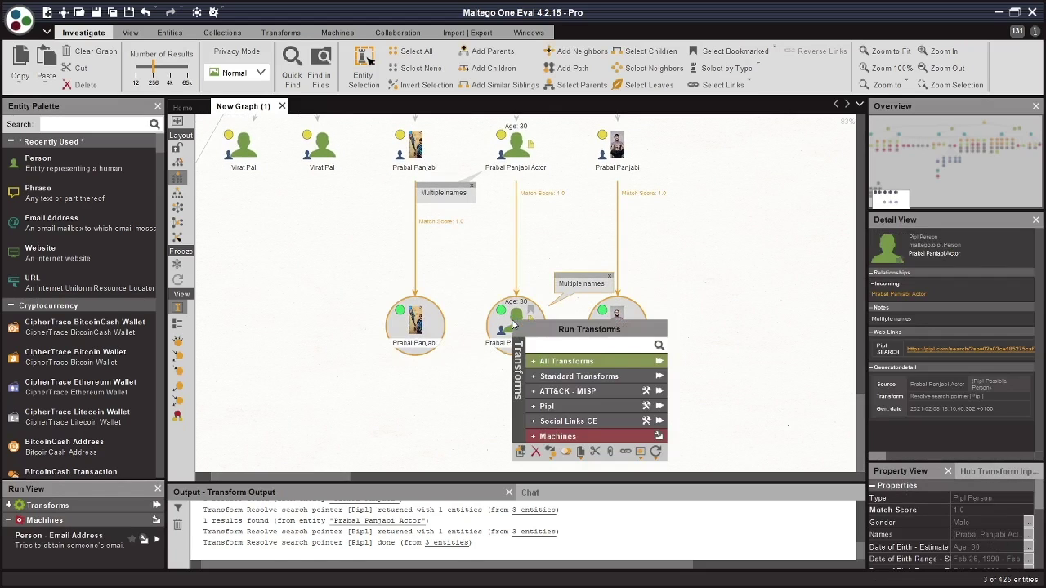
left_click(659, 376)
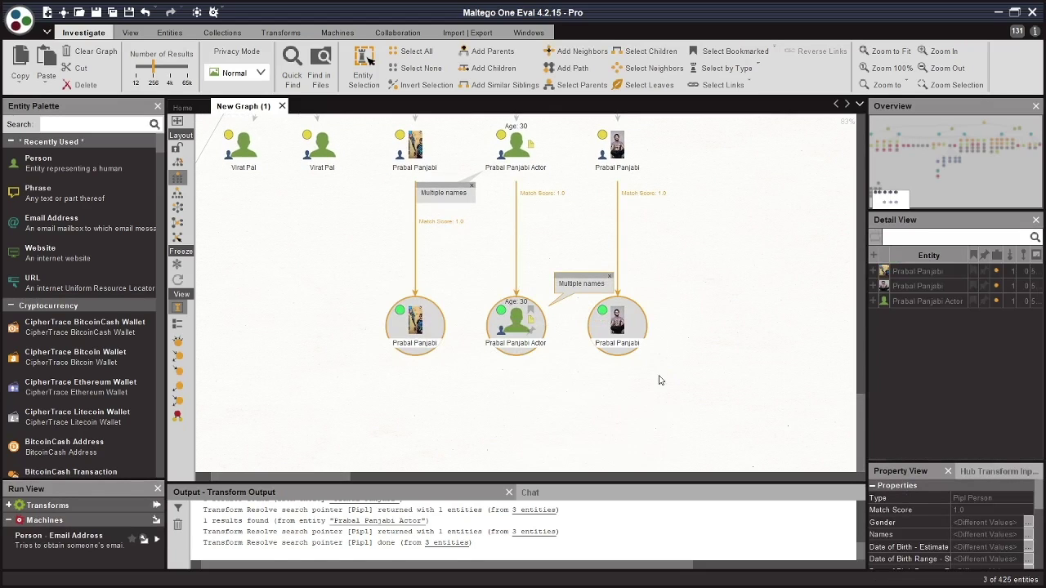
right_click(517, 332)
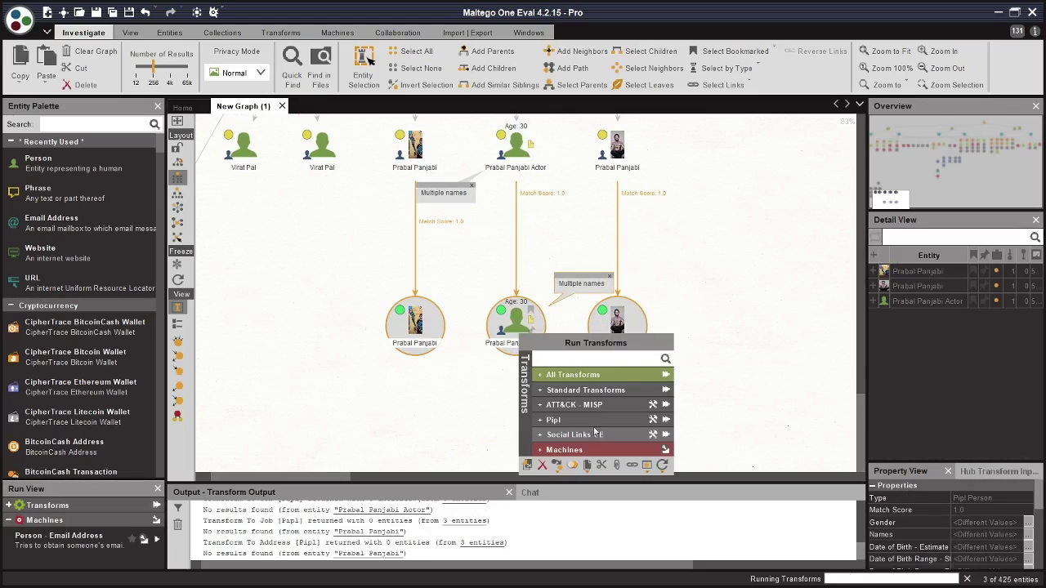
left_click(665, 404)
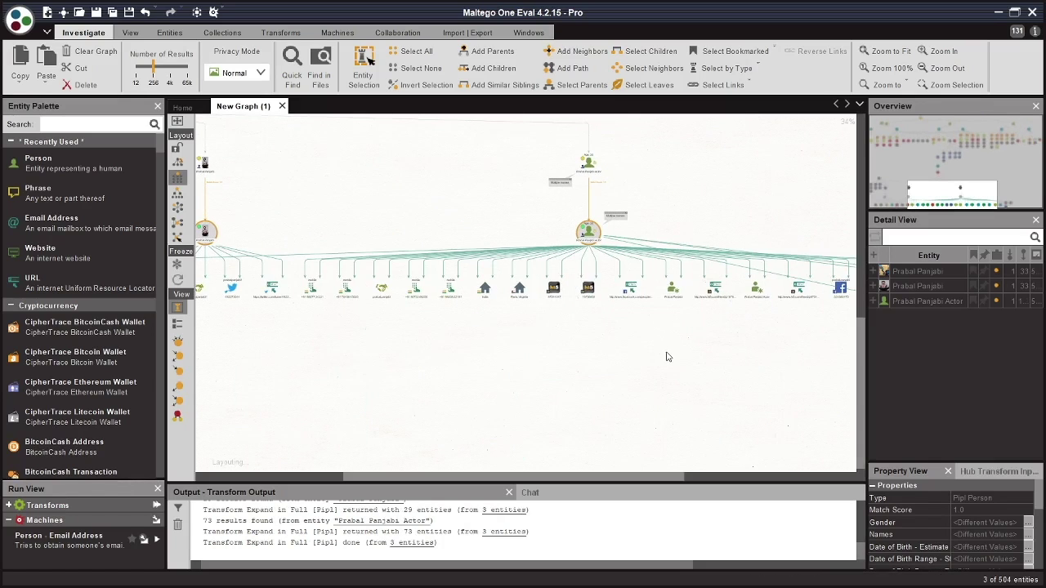
Examine the entities expanded from the three Pipl Persons, including the details of the personal email address entity
left_click(631, 329)
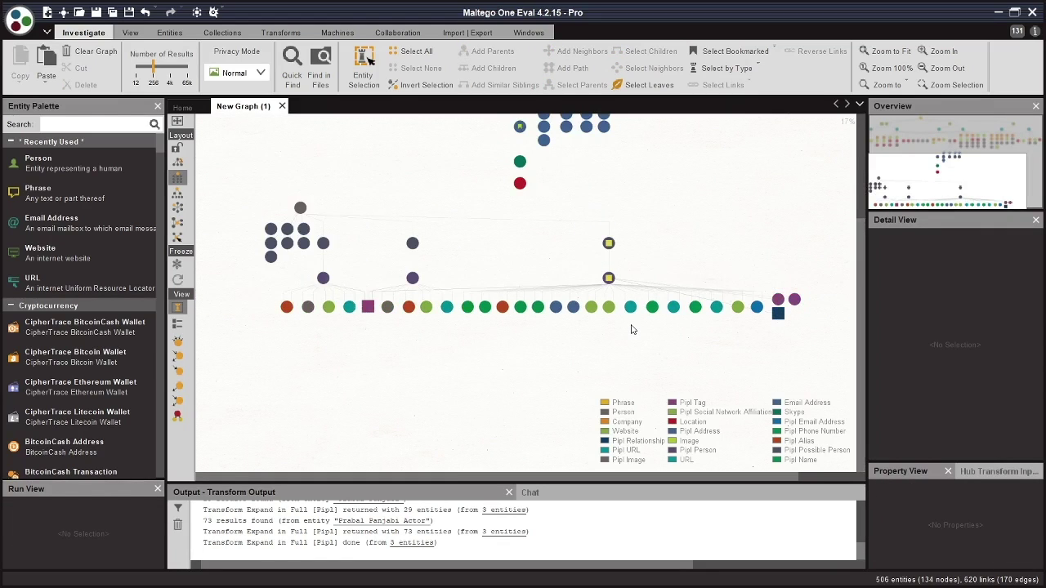
scroll(630, 330, "up", 3)
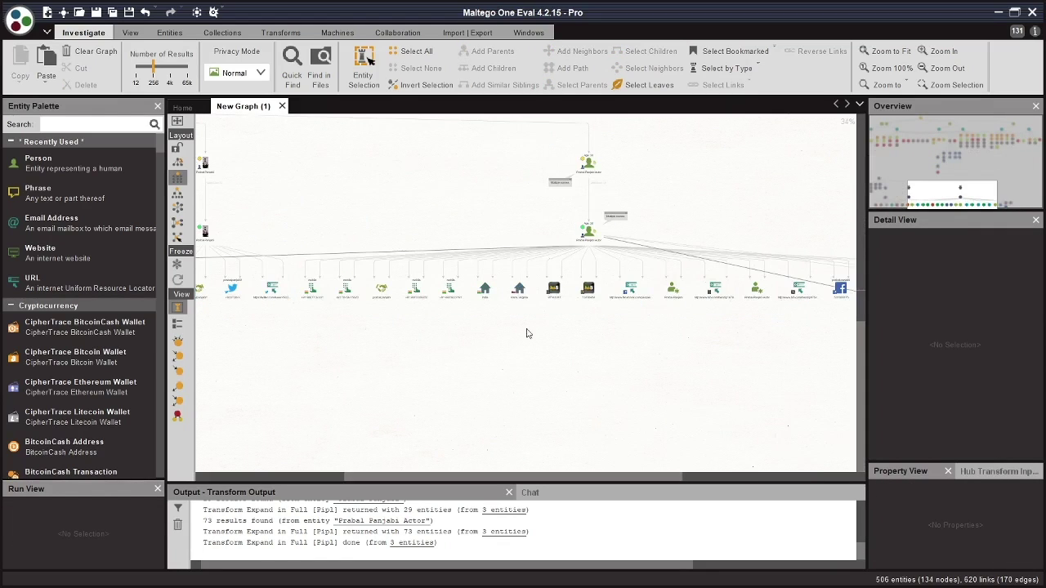
left_click_drag(438, 323, 702, 314)
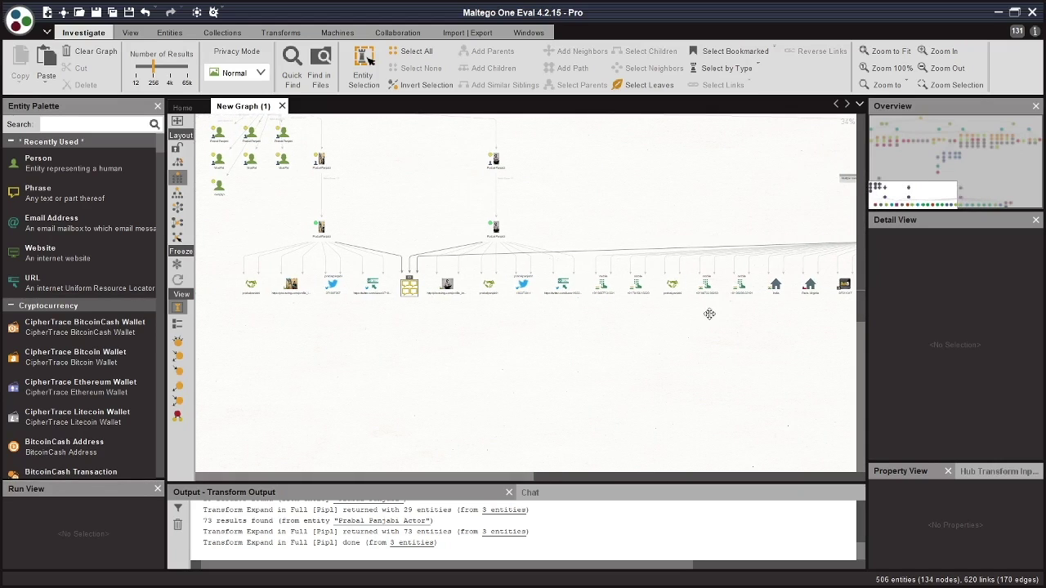
left_click_drag(661, 315, 399, 308)
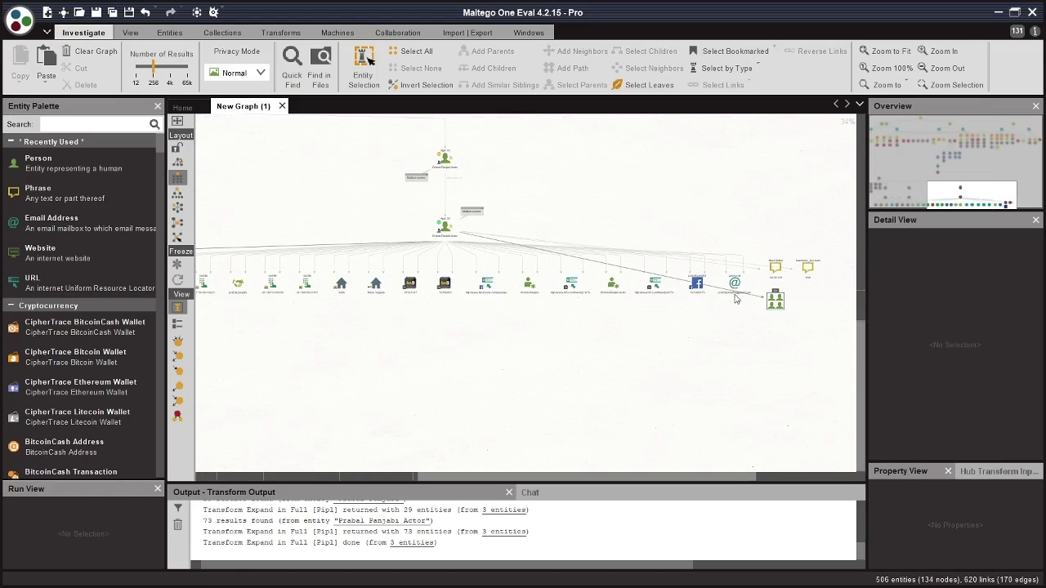
left_click(734, 286)
scroll(734, 286, "up", 3)
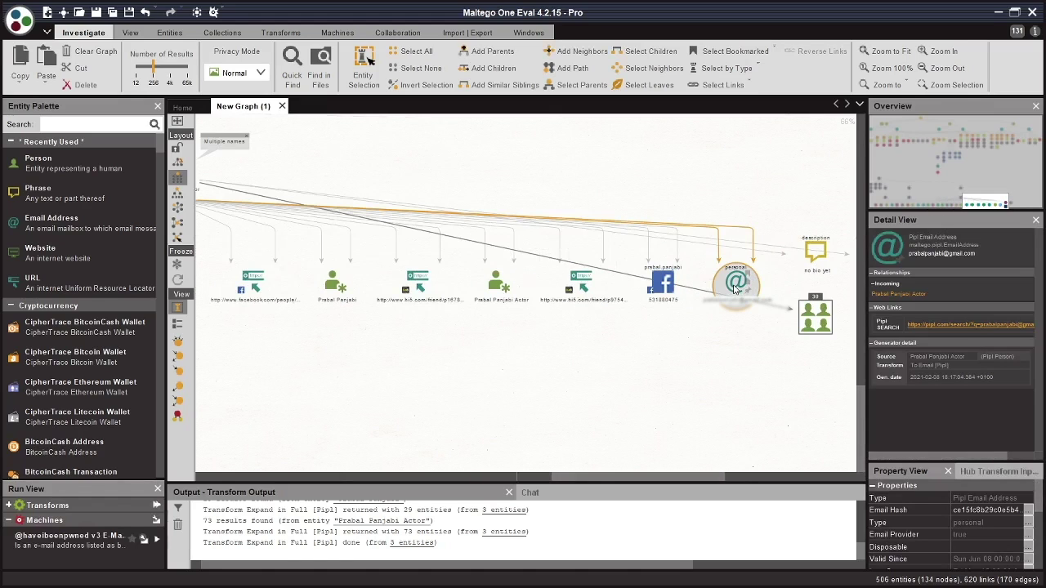
scroll(735, 286, "up", 2)
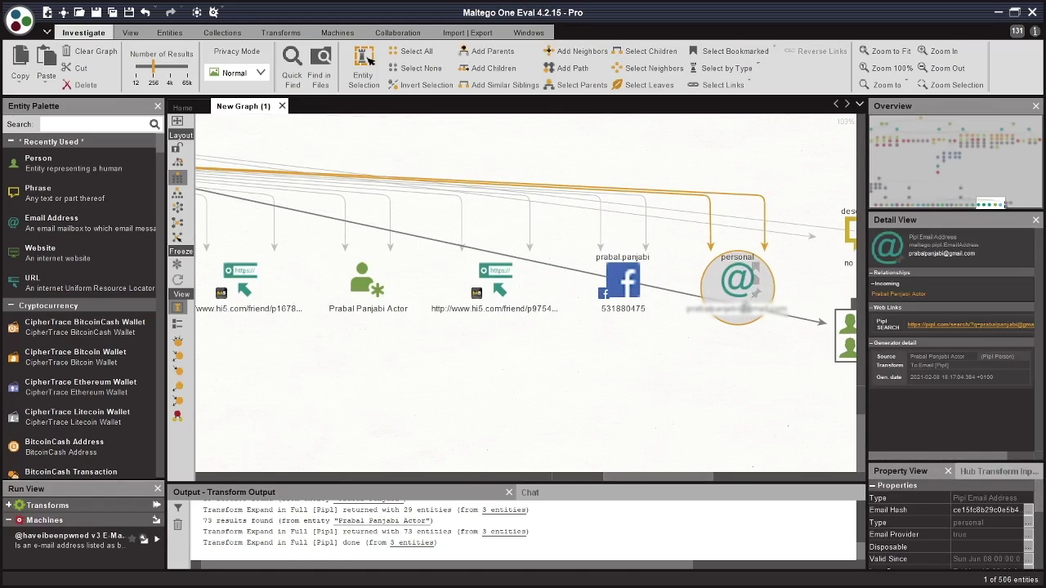
scroll(738, 286, "down", 1)
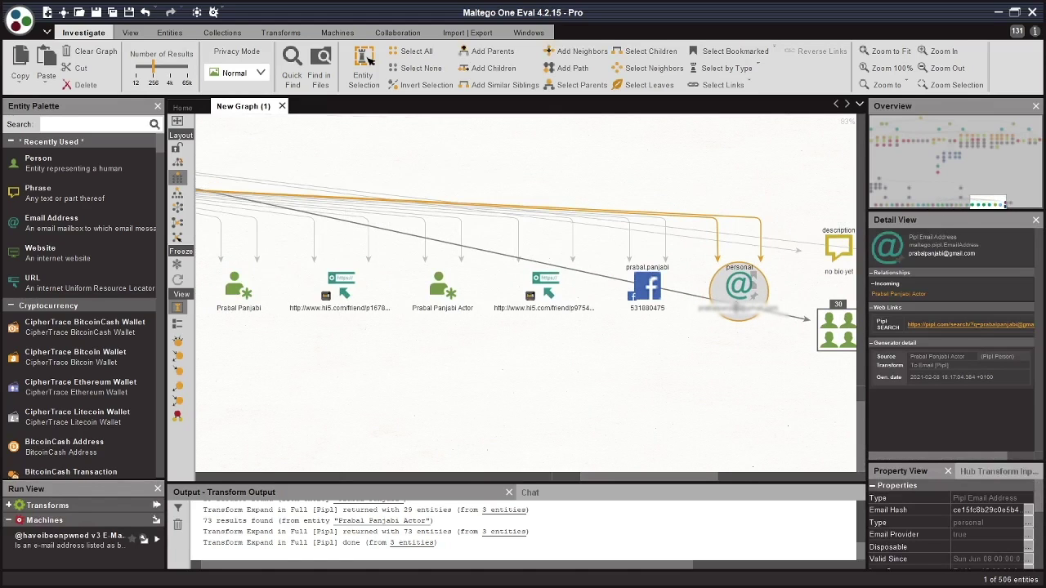
scroll(422, 364, "down", 5)
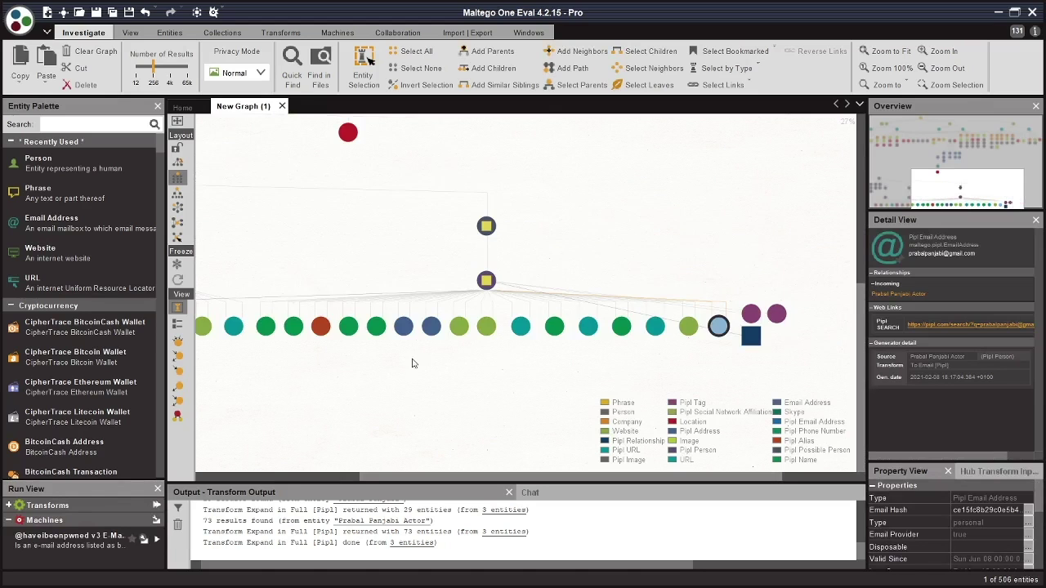
Examine the mobile phone, location, alias and social network entities found for the three Pipl Persons
scroll(626, 324, "up", 3)
scroll(570, 320, "left", 3)
scroll(712, 309, "right", 5)
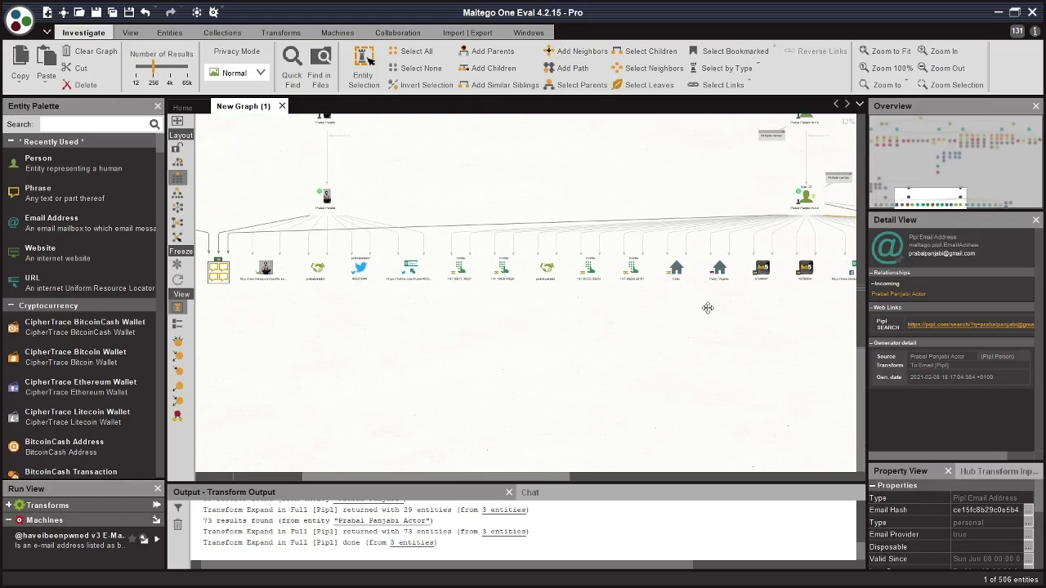
scroll(706, 294, "up", 4)
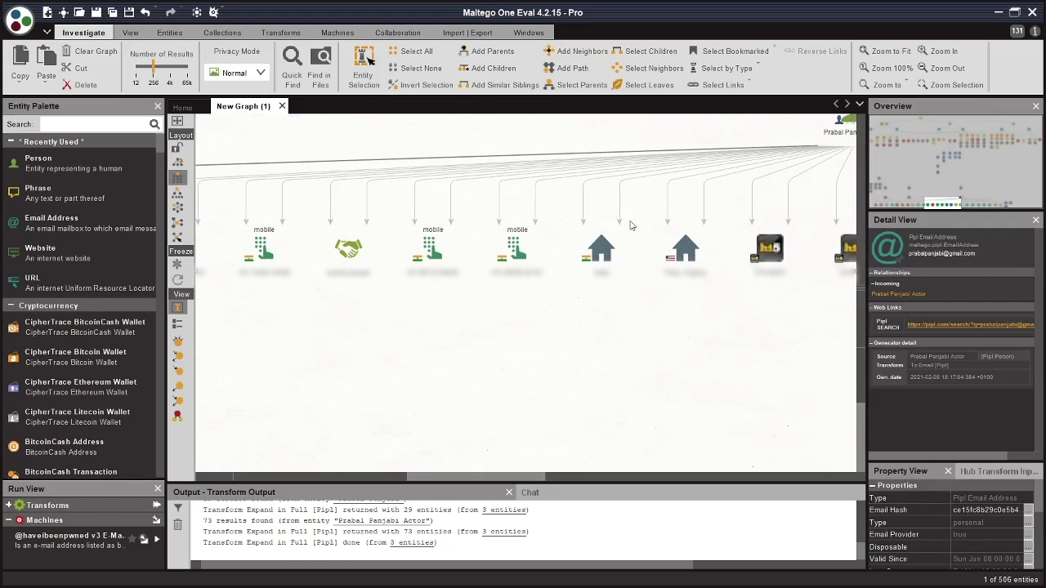
scroll(612, 302, "left", 2)
scroll(647, 301, "left", 1)
left_click(658, 274)
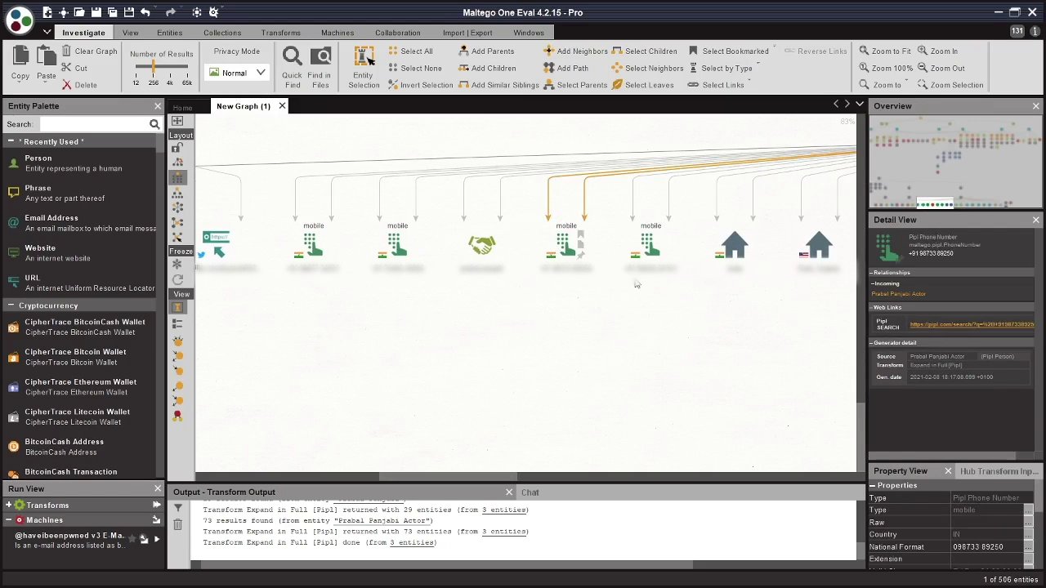
left_click(278, 262)
left_click_drag(374, 298, 576, 297)
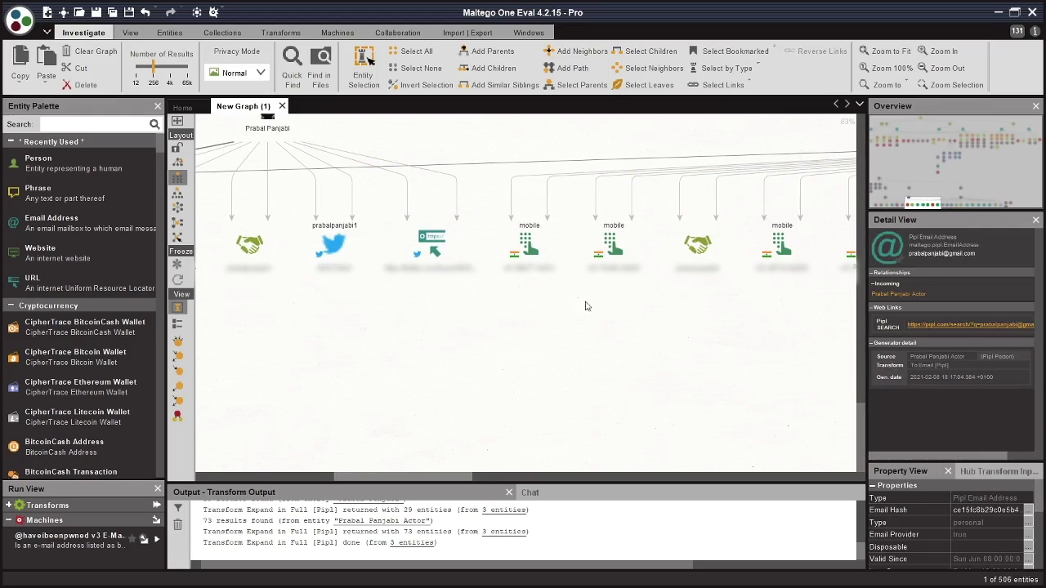
scroll(645, 308, "down", 3)
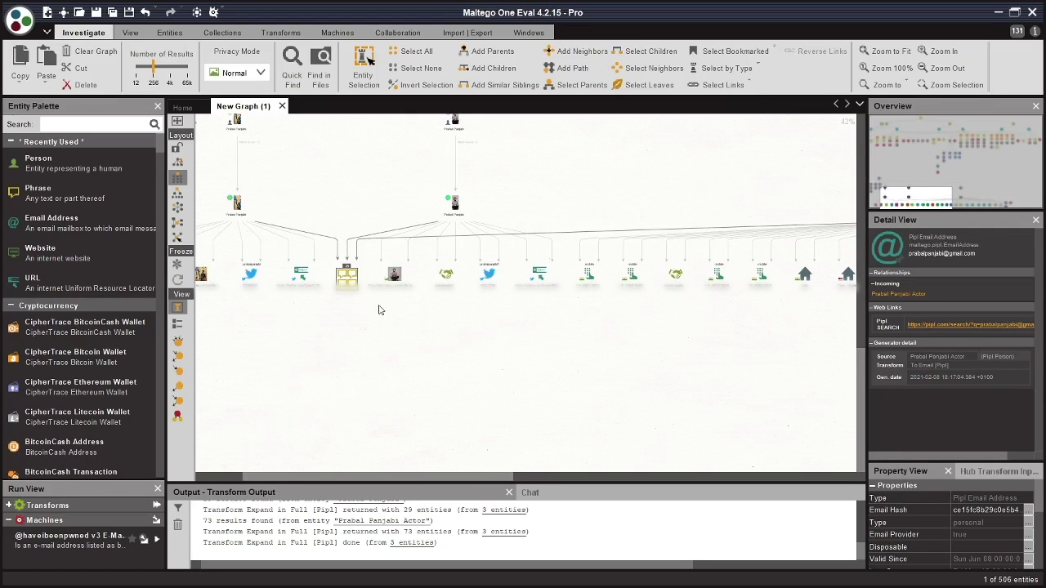
Read through the entries of the Pipl Tag collection shared by the three Pipl Persons
scroll(523, 304, "up", 3)
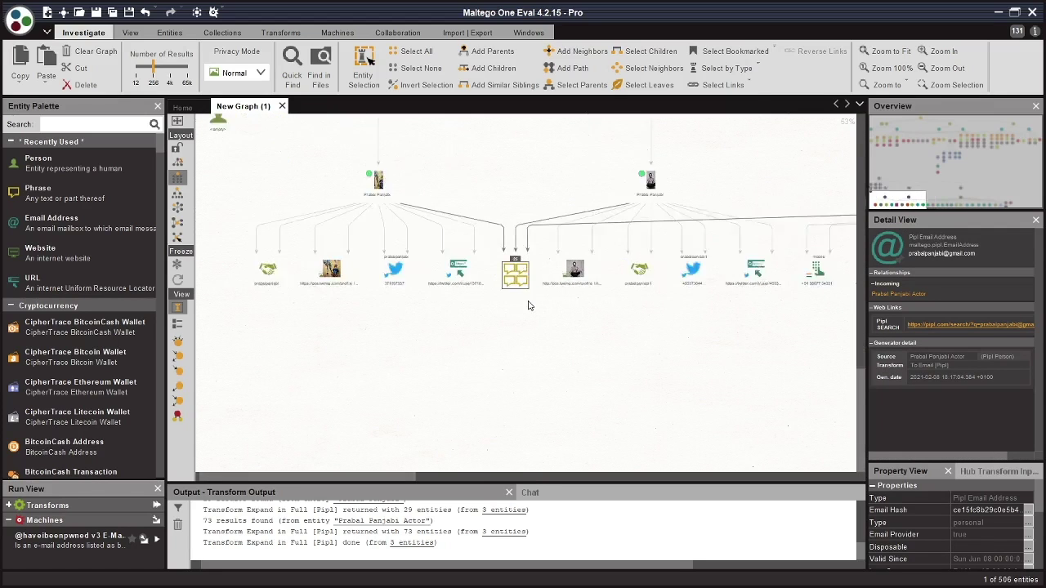
scroll(528, 306, "up", 2)
left_click(523, 287)
scroll(521, 290, "up", 3)
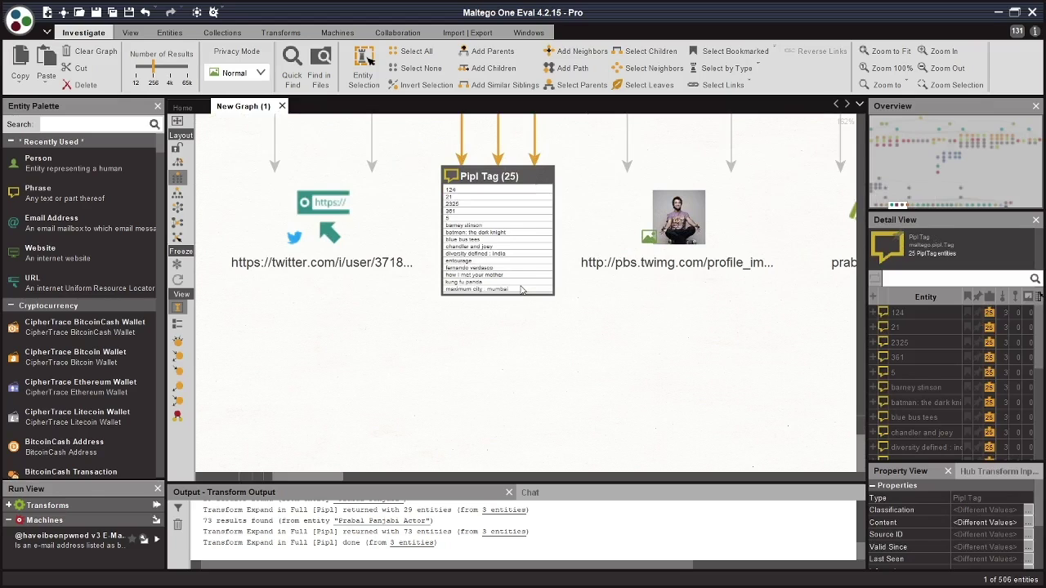
left_click(575, 329)
scroll(588, 360, "up", 2)
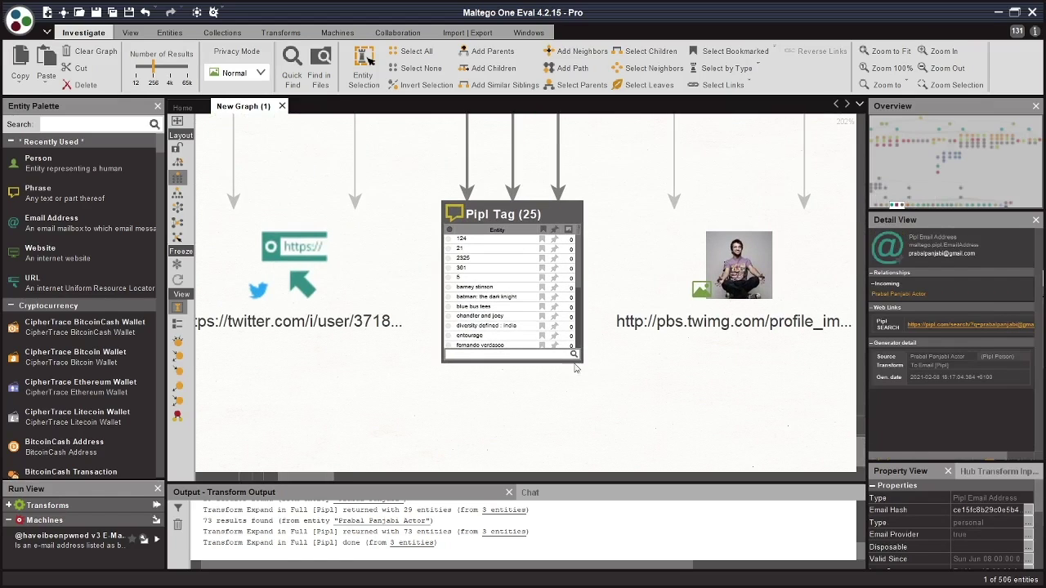
left_click(535, 337)
left_click(524, 278)
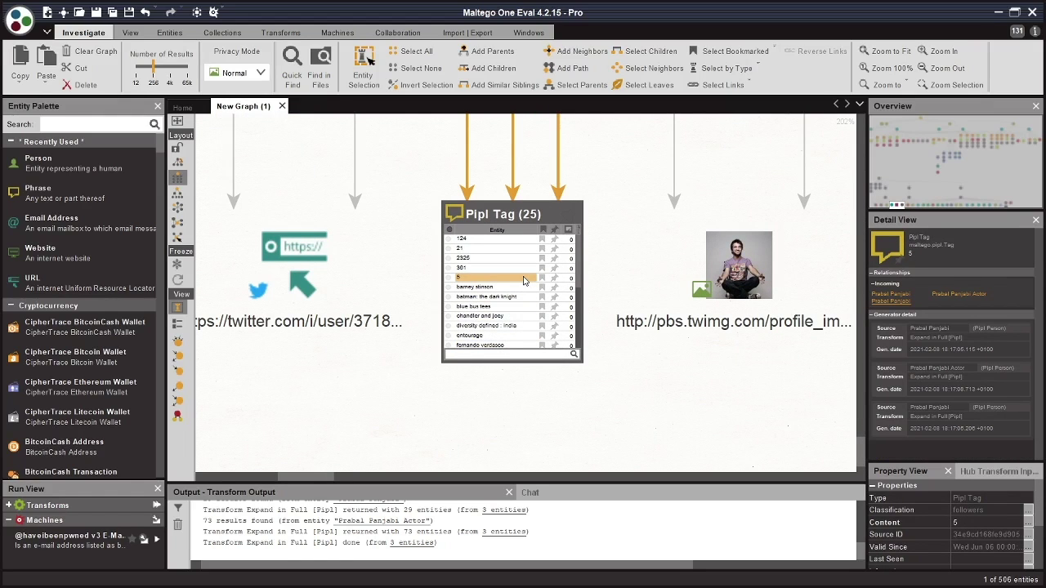
scroll(525, 280, "down", 2)
scroll(523, 281, "down", 2)
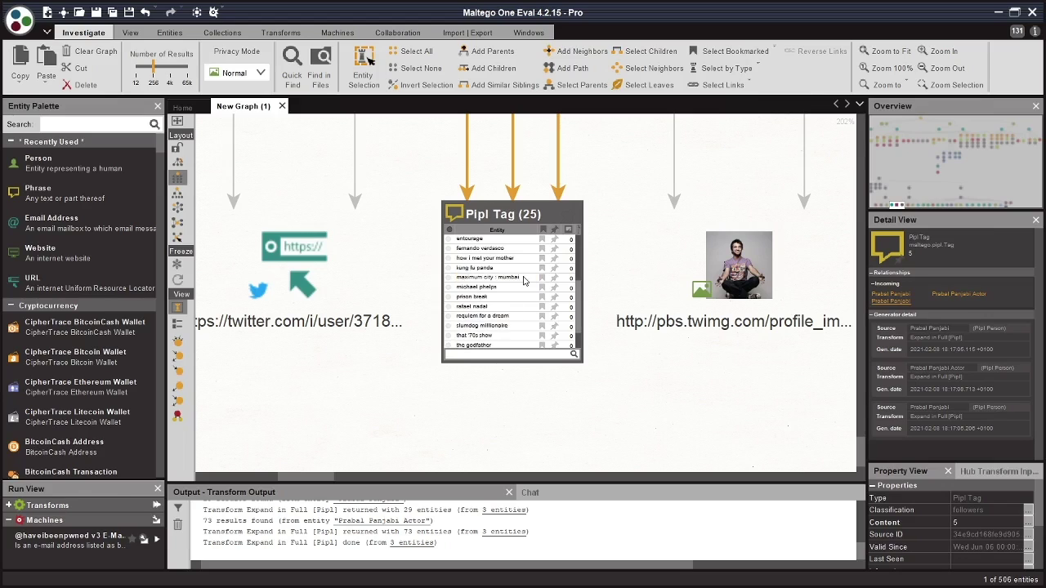
Select the tags batman: the dark knight, how i met your mother, kung fu panda, prison break and watermelon, and run To Source Origin [Pipl] on them
left_click(524, 278)
left_click(522, 268)
left_click(519, 258)
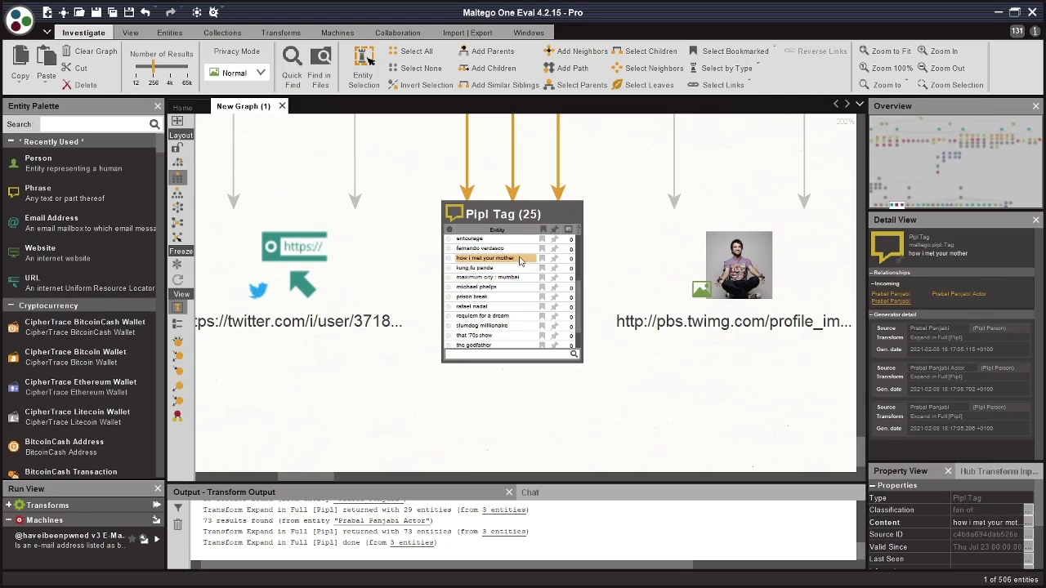
left_click(519, 260)
left_click(517, 268)
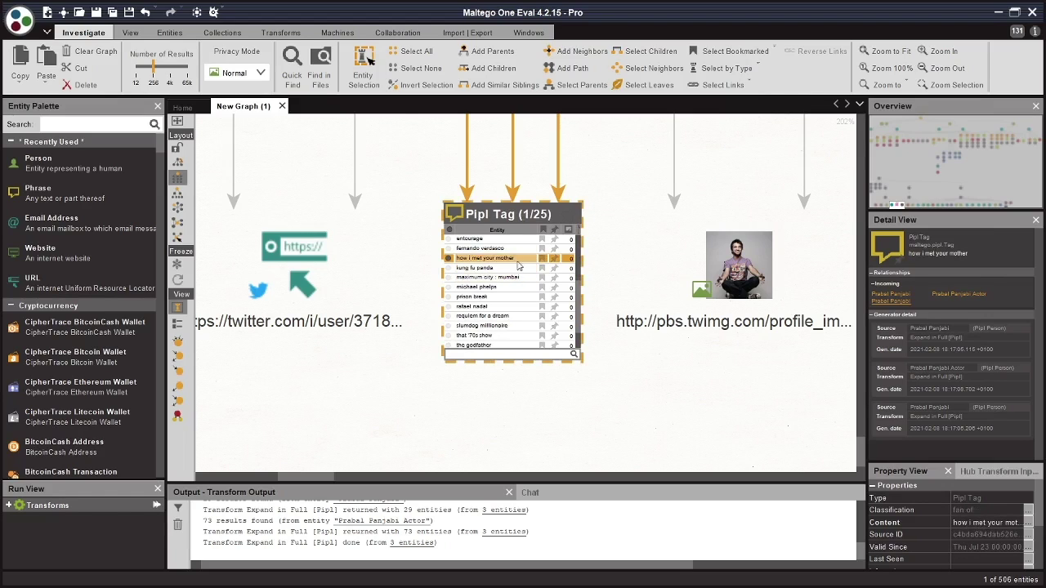
left_click(515, 269, "ctrl")
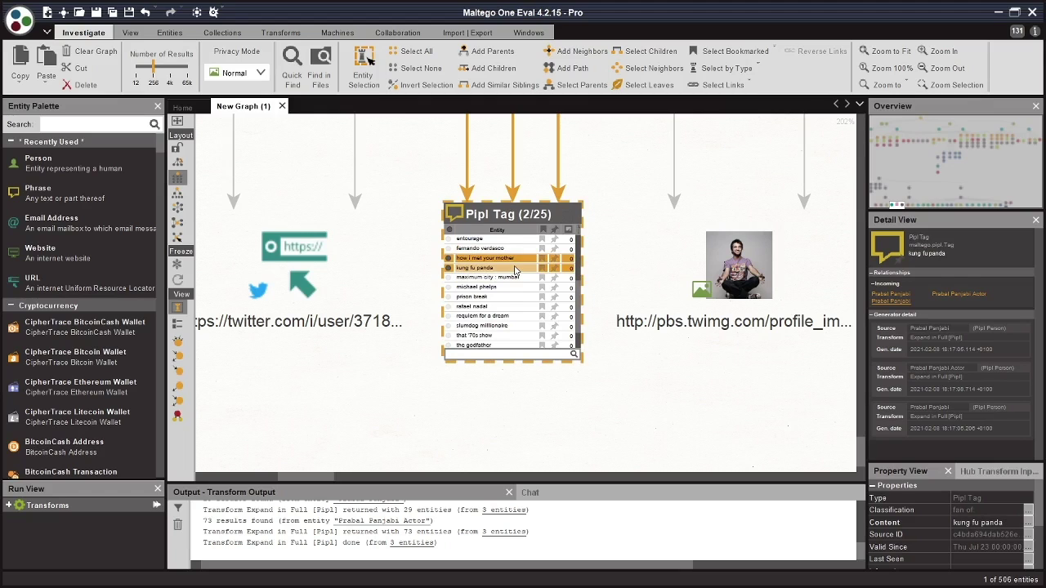
scroll(517, 261, "up", 2)
left_click(518, 254, "ctrl")
scroll(515, 277, "down", 2)
left_click(510, 298, "ctrl")
scroll(509, 310, "down", 1)
left_click(508, 333, "ctrl")
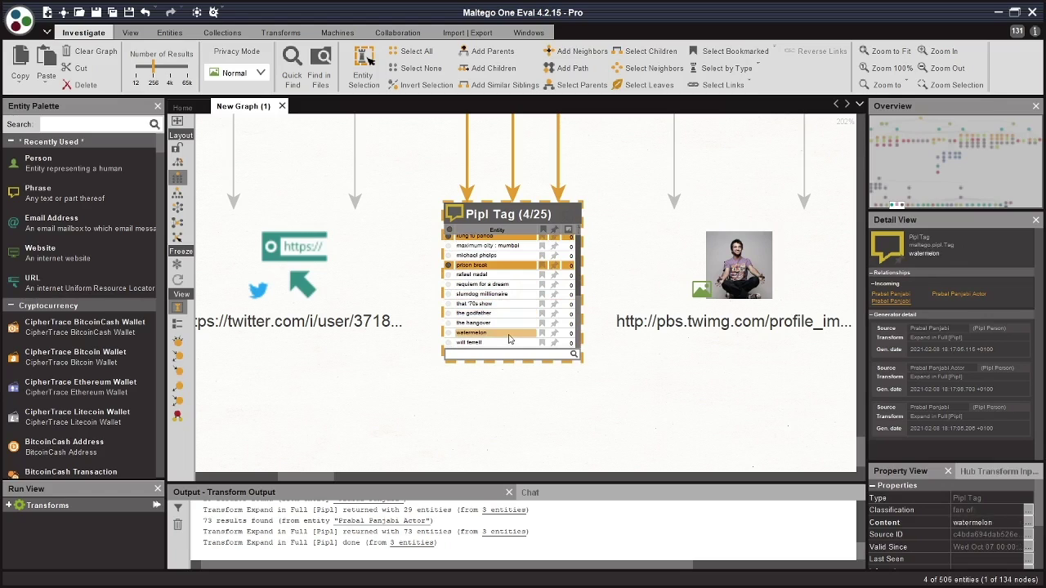
scroll(510, 335, "up", 2)
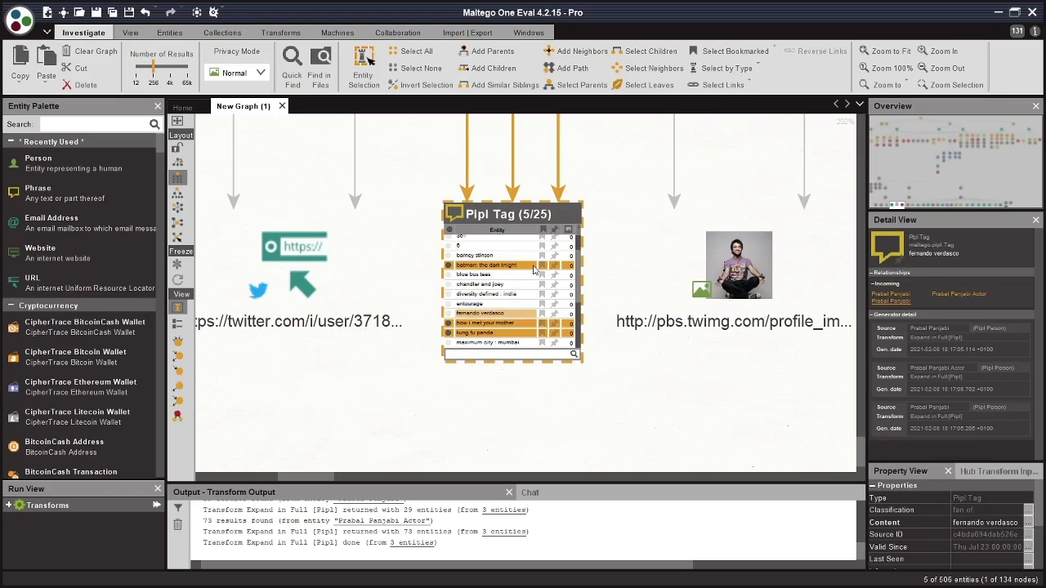
scroll(533, 274, "up", 2)
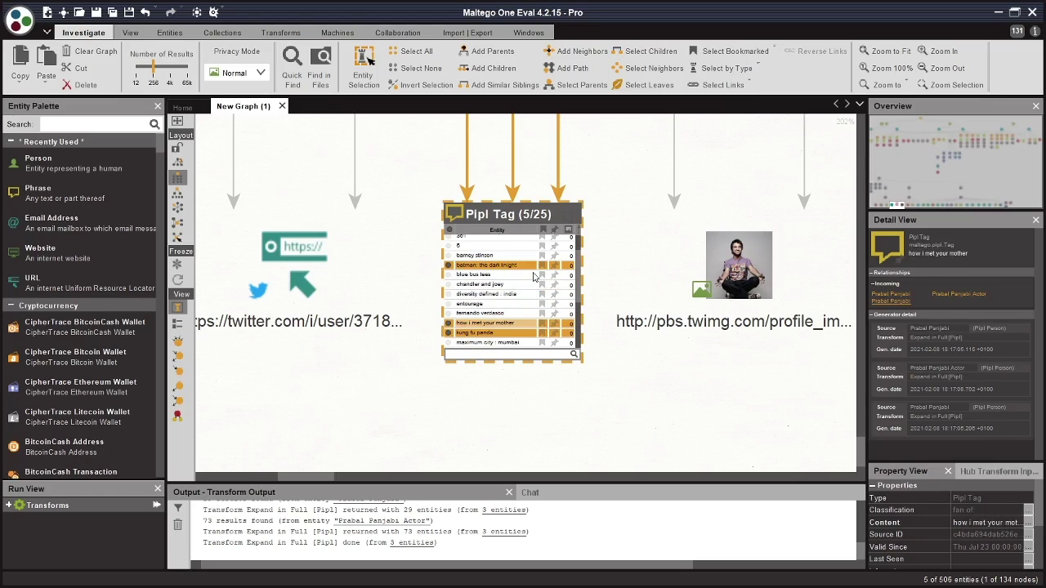
scroll(533, 277, "down", 2)
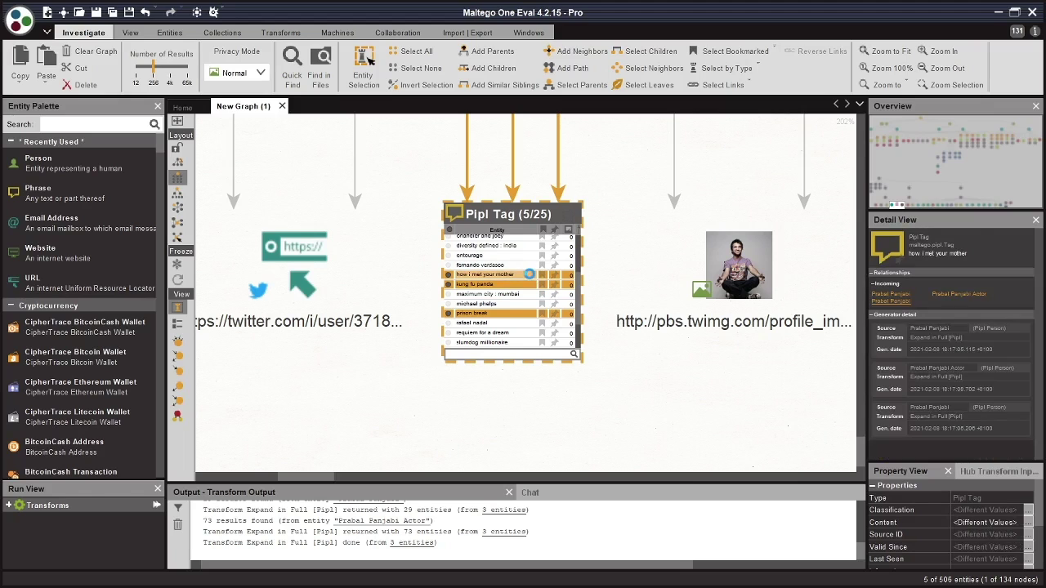
right_click(531, 278)
left_click(624, 435)
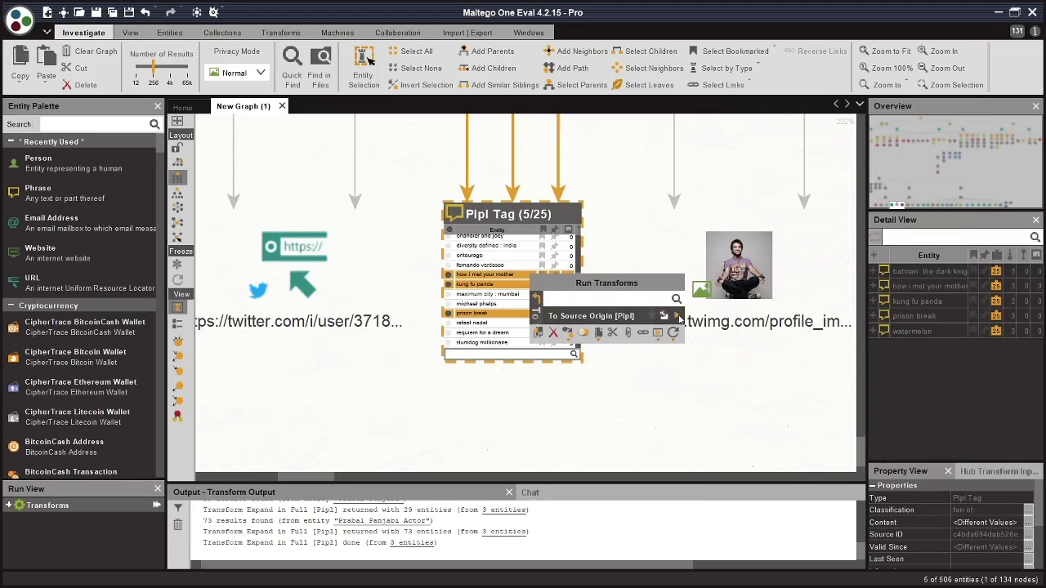
left_click(678, 317)
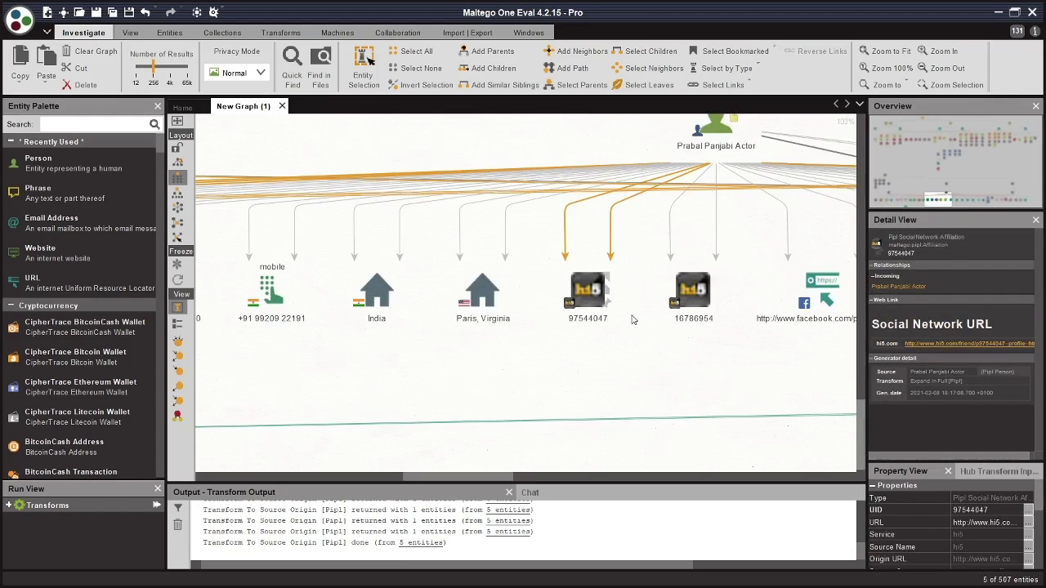
Inspect the details of the Pipl Source entity linked to the selected tags and clear the selection
scroll(477, 358, "up", 4)
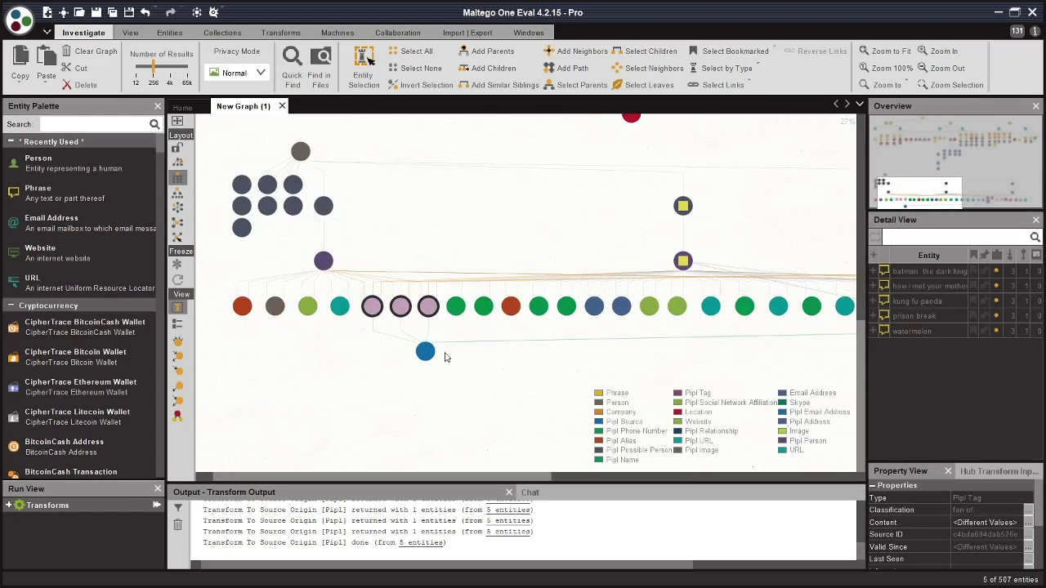
scroll(497, 347, "up", 2)
left_click(469, 336)
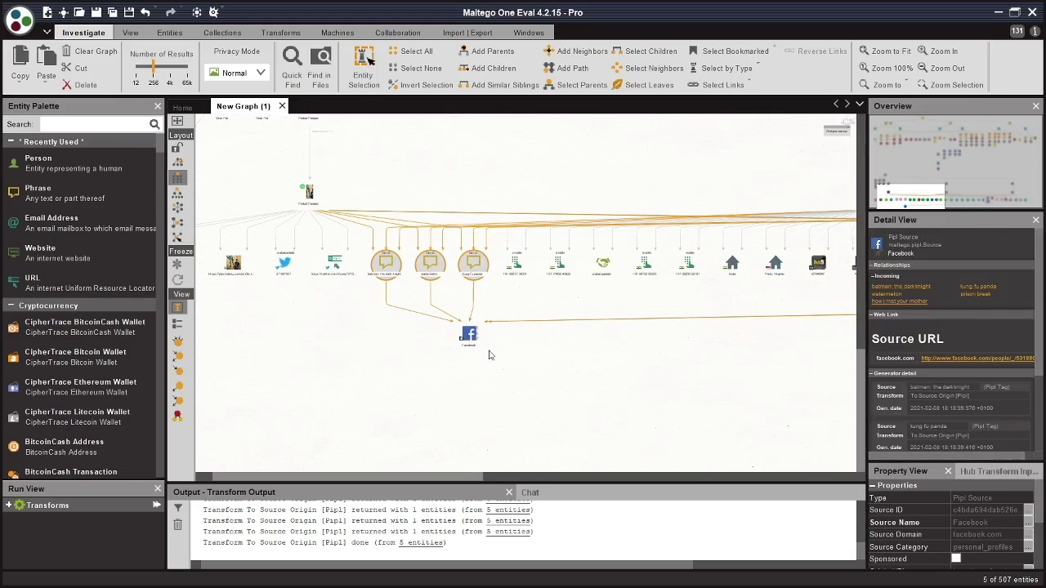
key("ctrl+Up")
scroll(527, 353, "down", 4)
left_click(595, 324)
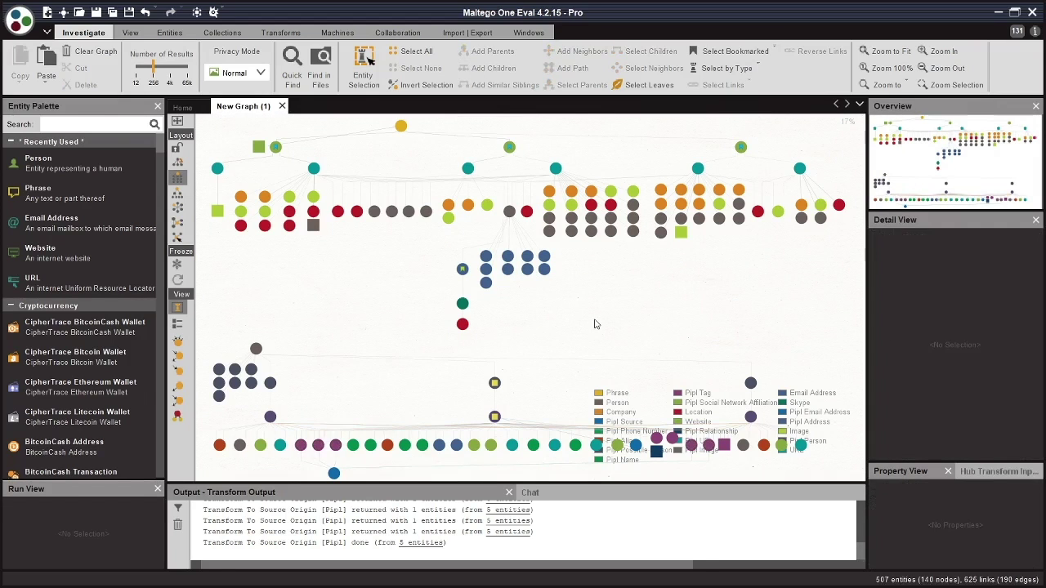